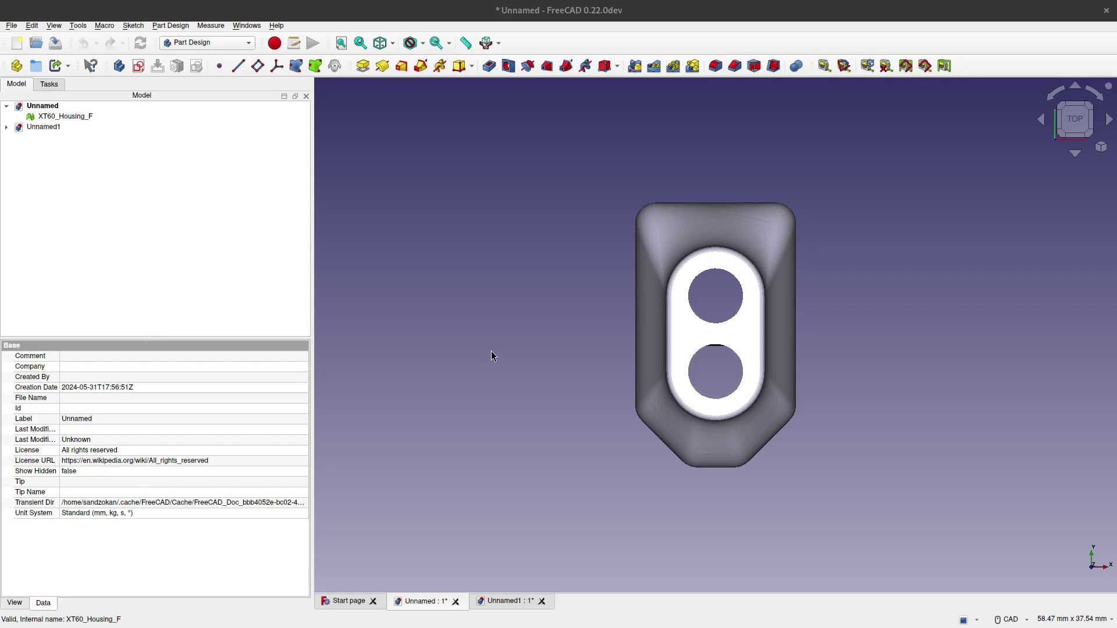
- Check the XT60_Housing_M mesh in Unnamed1, then return to XT60_Housing_F in a wider, tilted 3D view
{"action": "left_click", "coordinate": [7, 127]}
{"action": "left_click", "coordinate": [58, 128]}
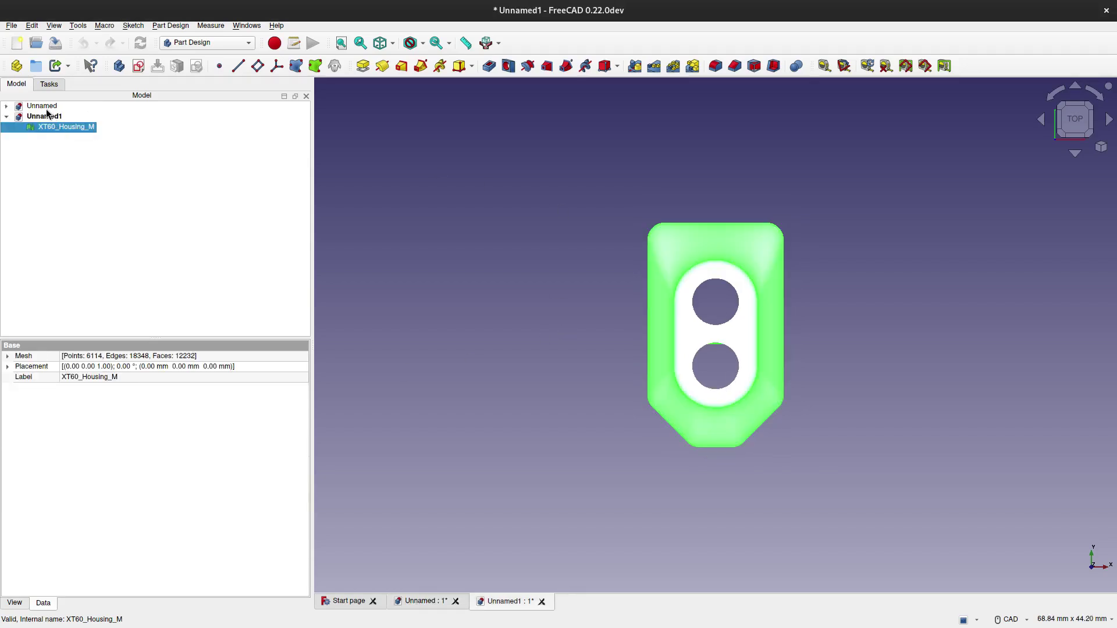
{"action": "left_click", "coordinate": [47, 108]}
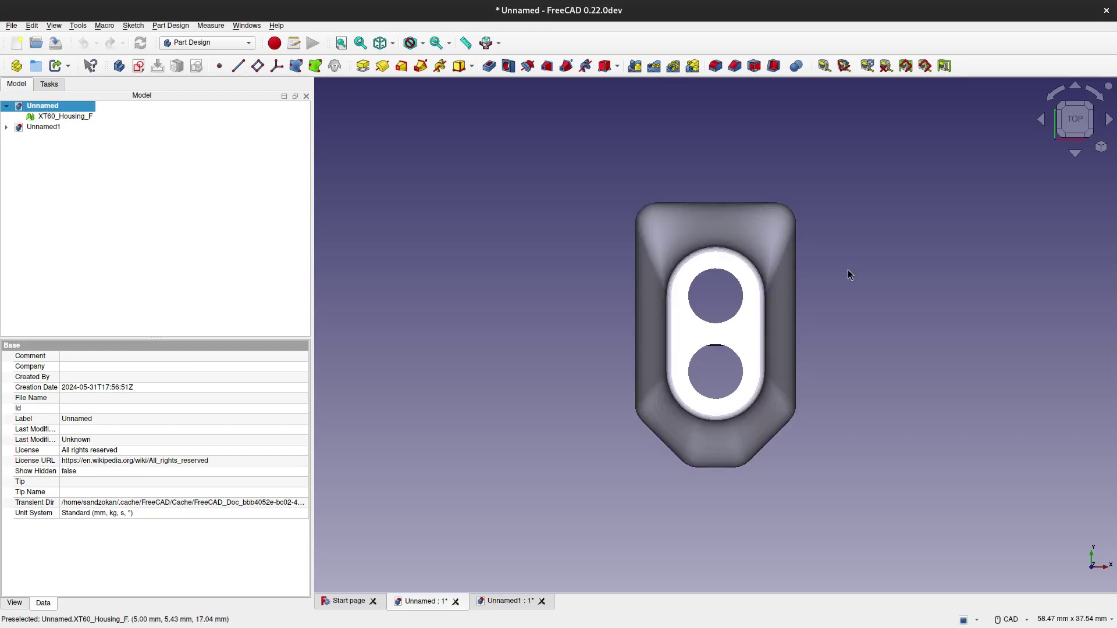
{"action": "middle_click_drag", "start_coordinate": [553, 285], "coordinate": [972, 277]}
{"action": "left_click_drag", "start_coordinate": [311, 229], "coordinate": [143, 227]}
{"action": "middle_click_drag", "start_coordinate": [291, 266], "coordinate": [387, 372]}
- In the Part workbench, create a sewn shape from the XT60_Housing_F mesh
{"action": "left_click", "coordinate": [207, 43]}
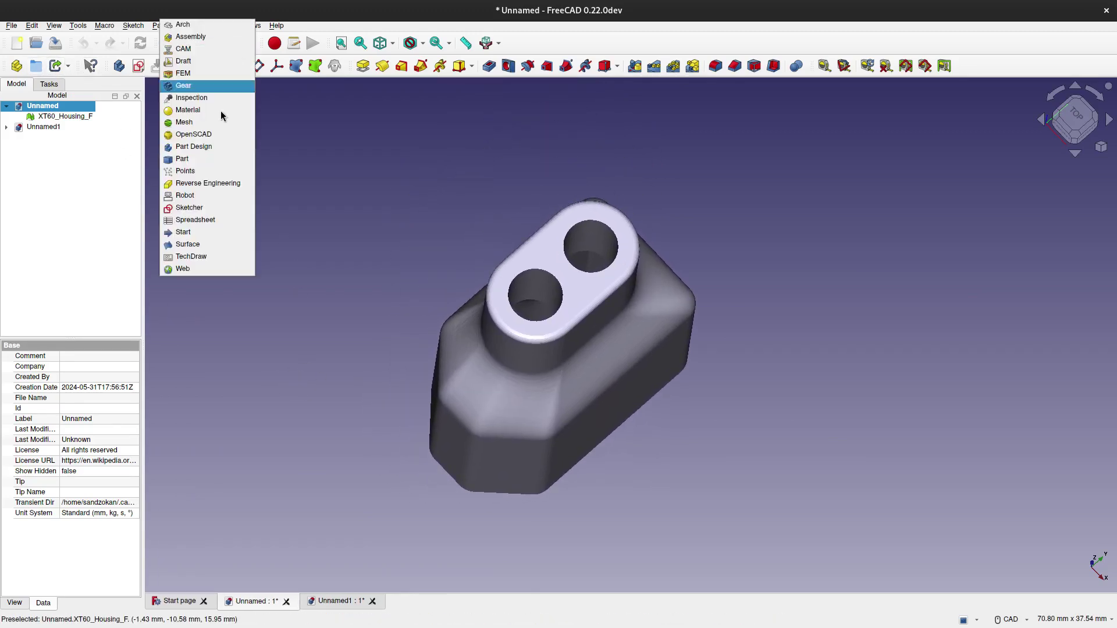
{"action": "left_click", "coordinate": [186, 159]}
{"action": "left_click", "coordinate": [61, 116]}
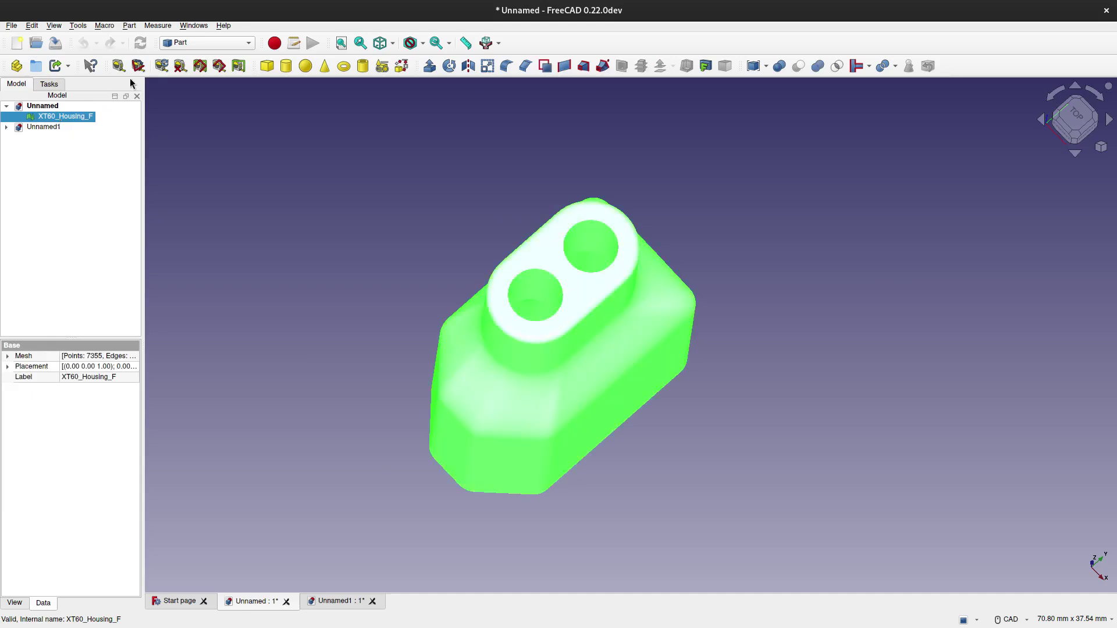
{"action": "left_click", "coordinate": [129, 25]}
{"action": "left_click", "coordinate": [177, 114]}
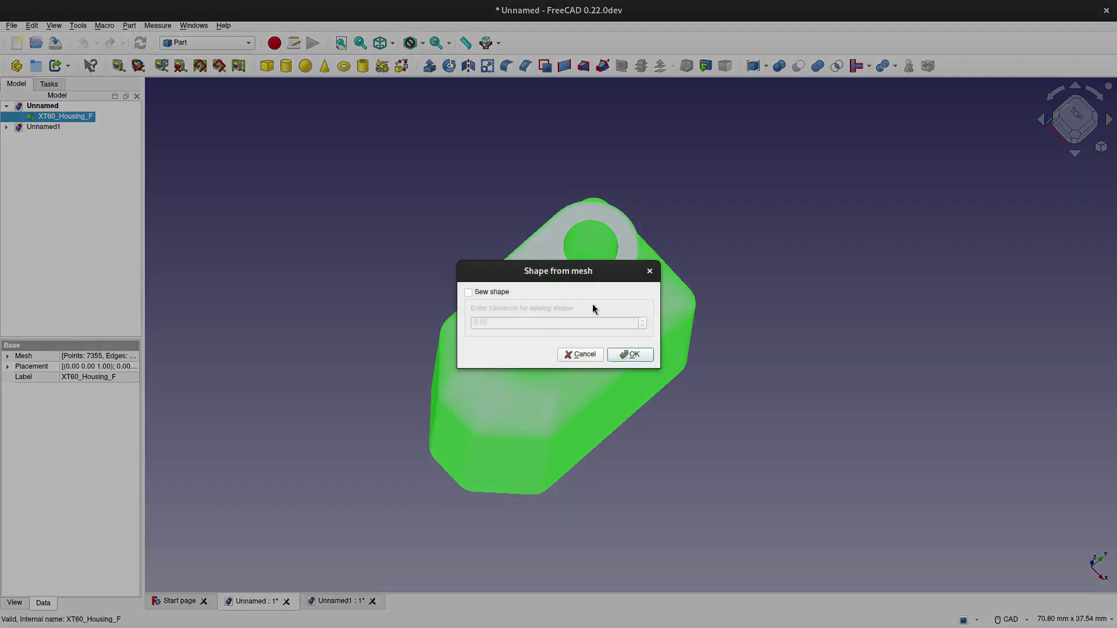
{"action": "left_click", "coordinate": [469, 292]}
{"action": "left_click", "coordinate": [630, 354]}
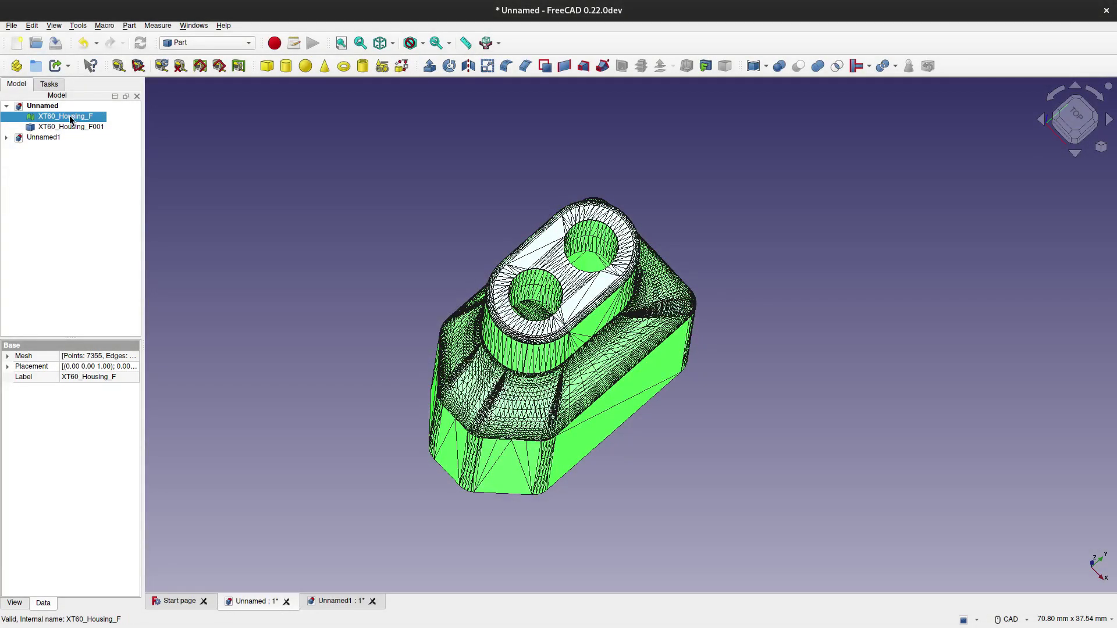
- Hide the original mesh and convert XT60_Housing_F001 into a solid
{"action": "key", "text": "space"}
{"action": "left_click", "coordinate": [65, 126]}
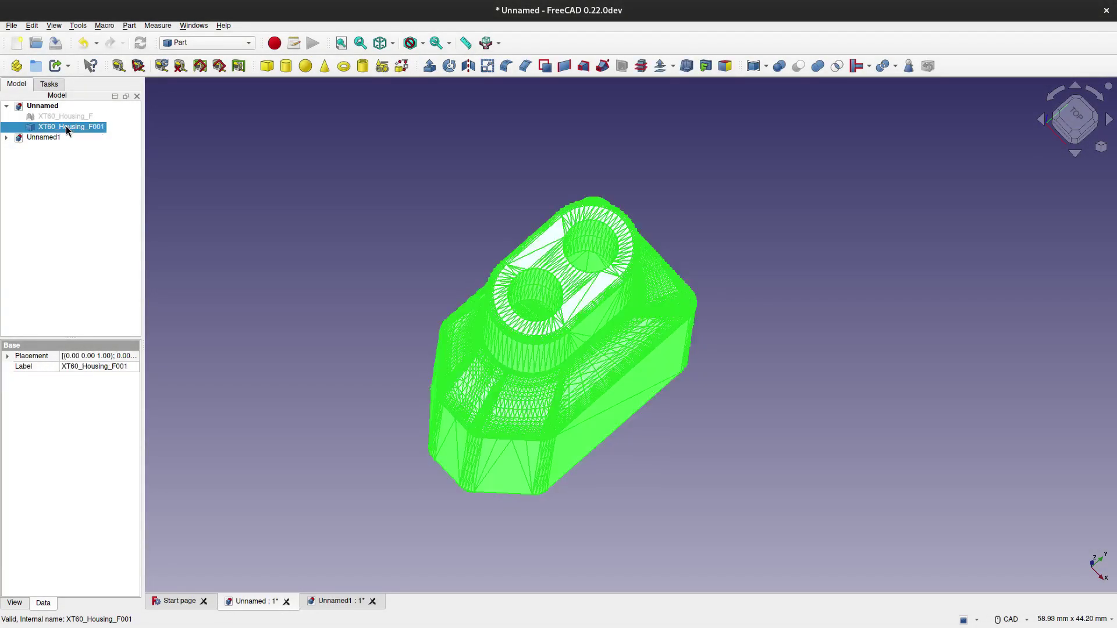
{"action": "left_click", "coordinate": [129, 25]}
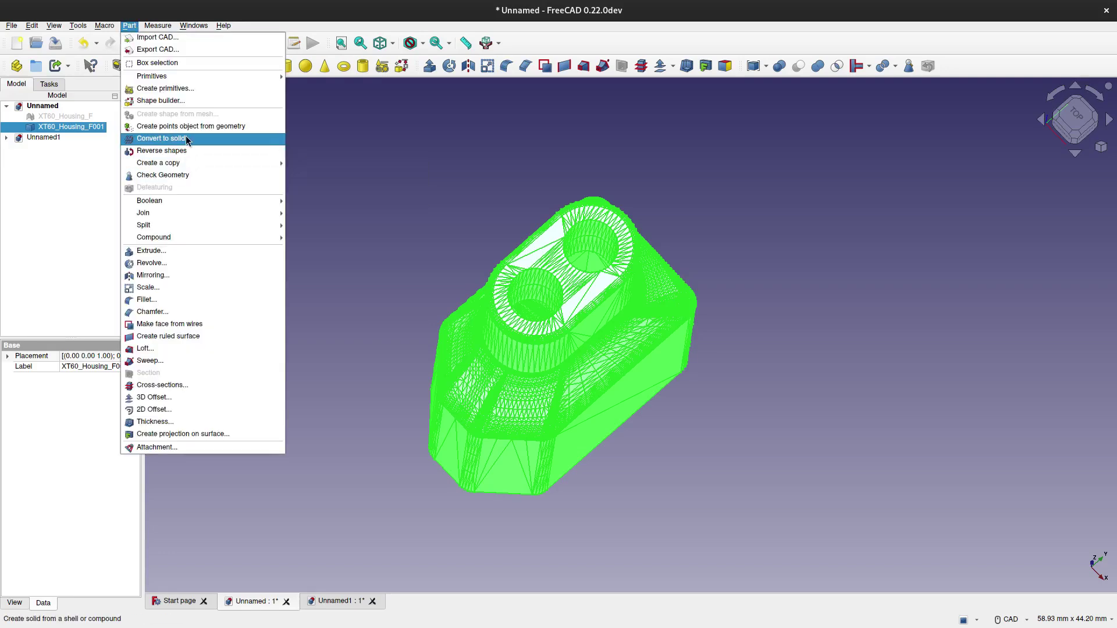
{"action": "left_click", "coordinate": [186, 138]}
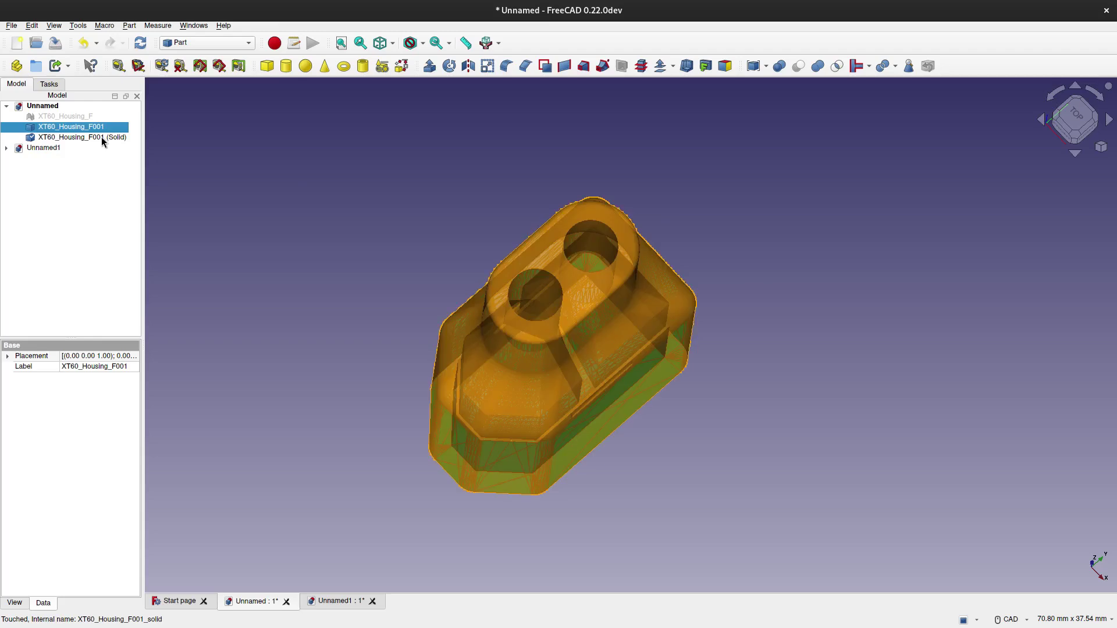
{"action": "left_click", "coordinate": [82, 137]}
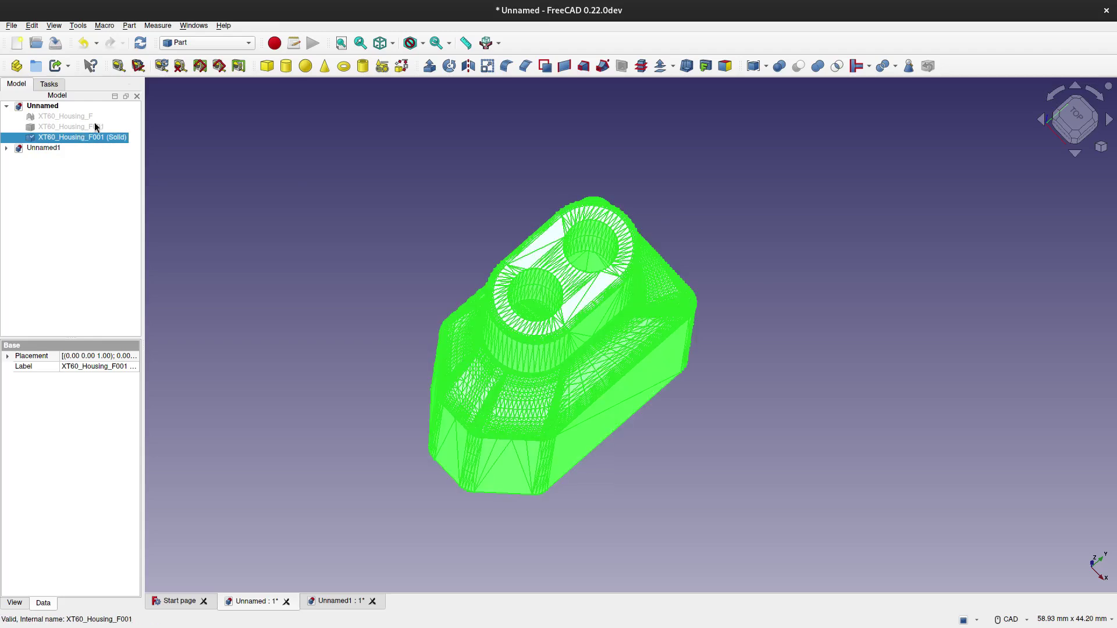
{"action": "left_click", "coordinate": [178, 43]}
- In Part Design, create a new body from the XT60_Housing_F001 solid
{"action": "left_click", "coordinate": [191, 148]}
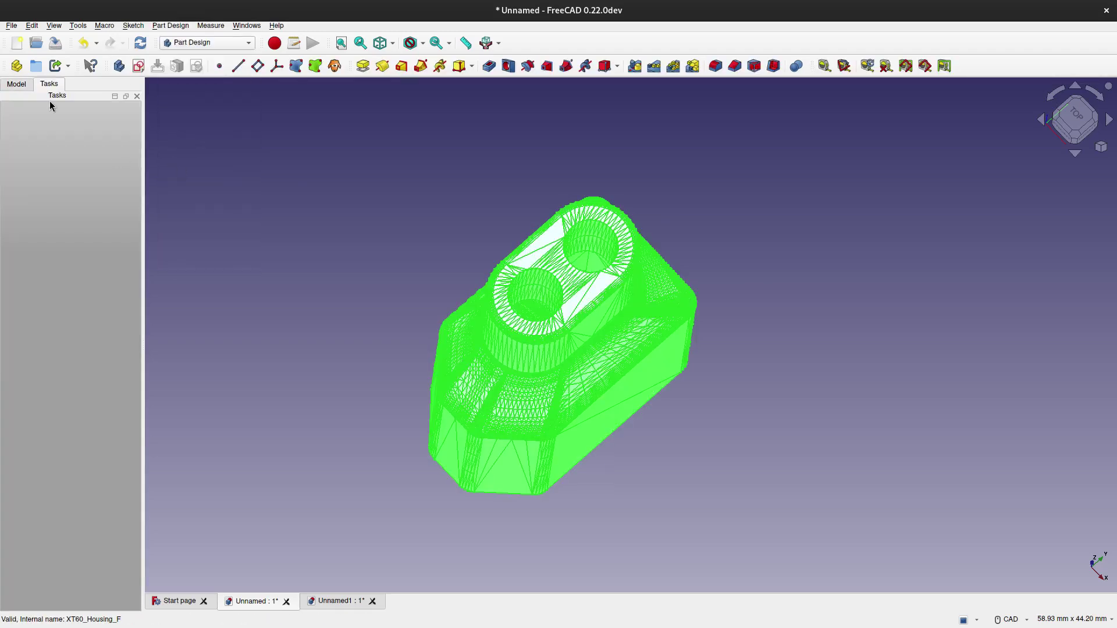
{"action": "left_click", "coordinate": [16, 85]}
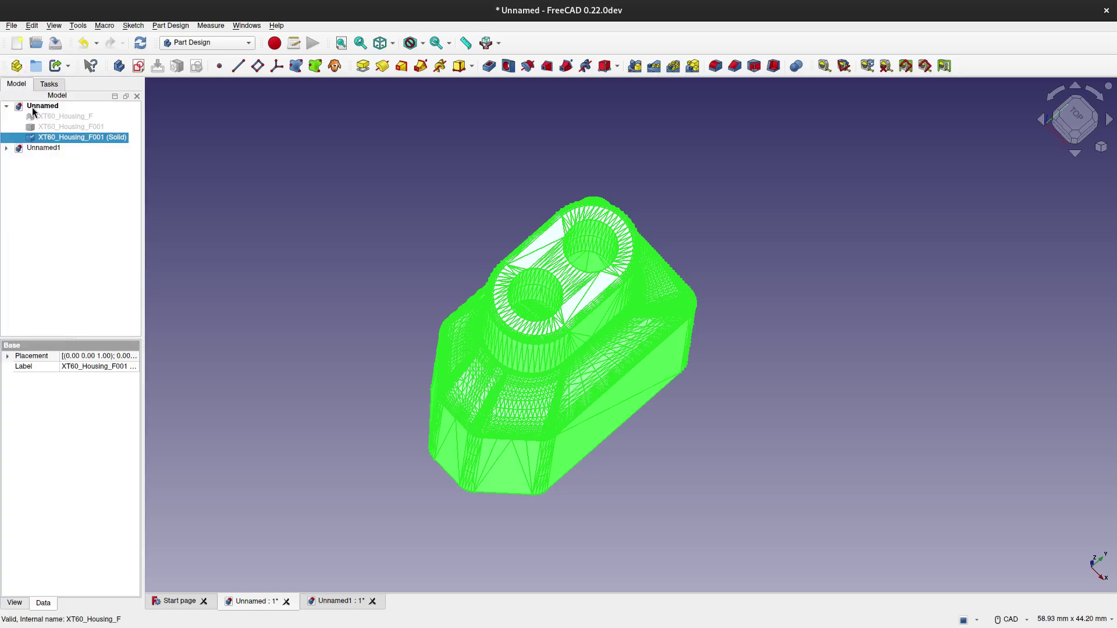
{"action": "left_click", "coordinate": [33, 108]}
{"action": "left_click", "coordinate": [55, 137]}
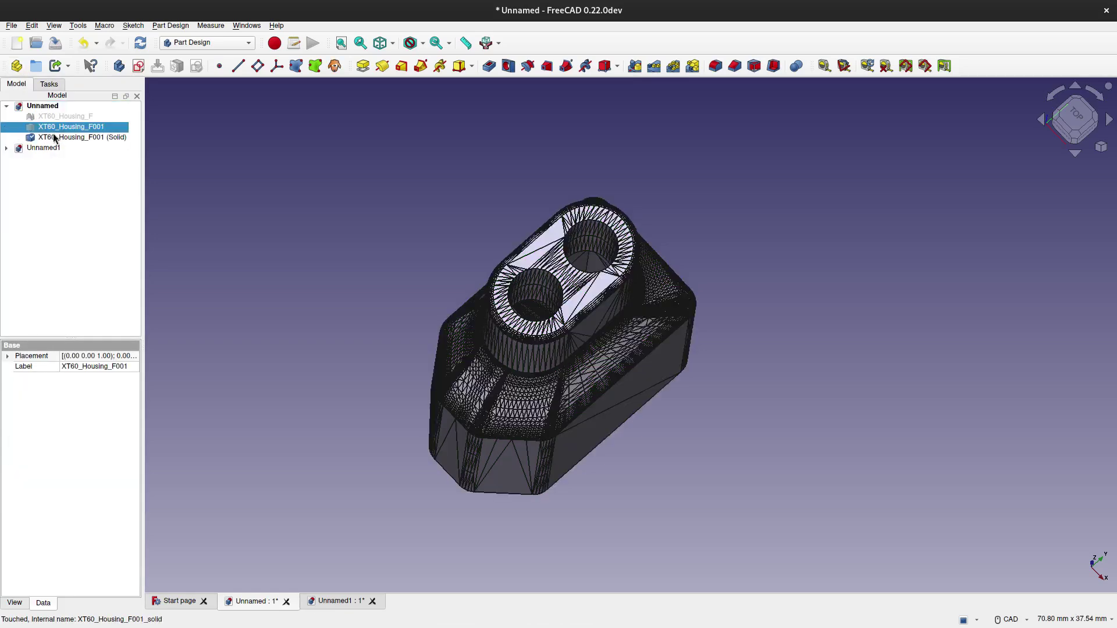
{"action": "left_click", "coordinate": [122, 66]}
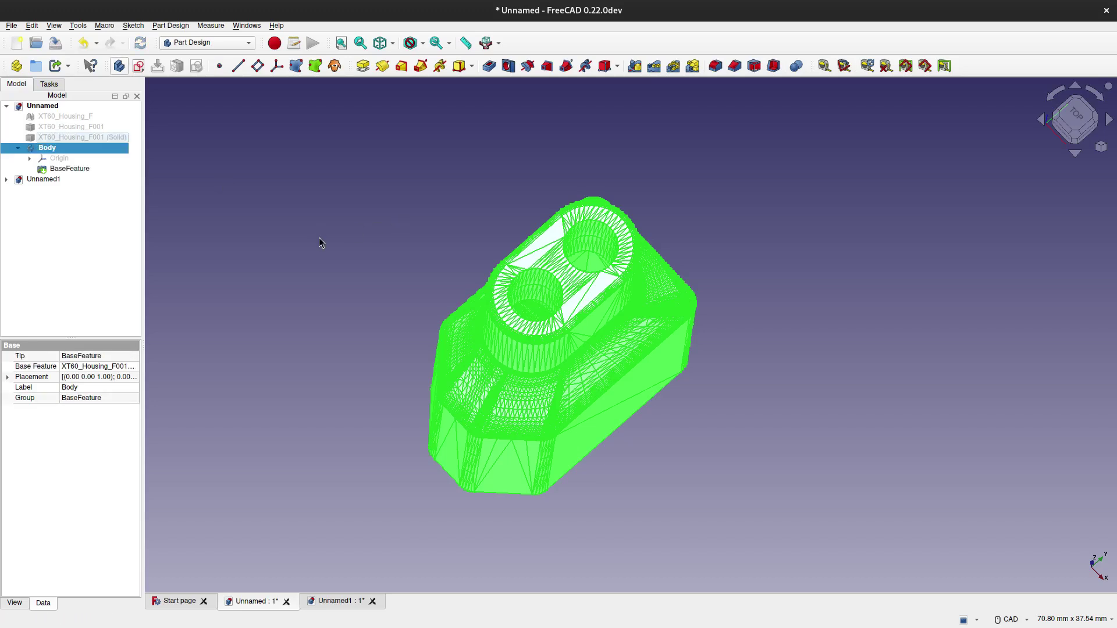
{"action": "middle_click_drag", "start_coordinate": [319, 242], "coordinate": [478, 277]}
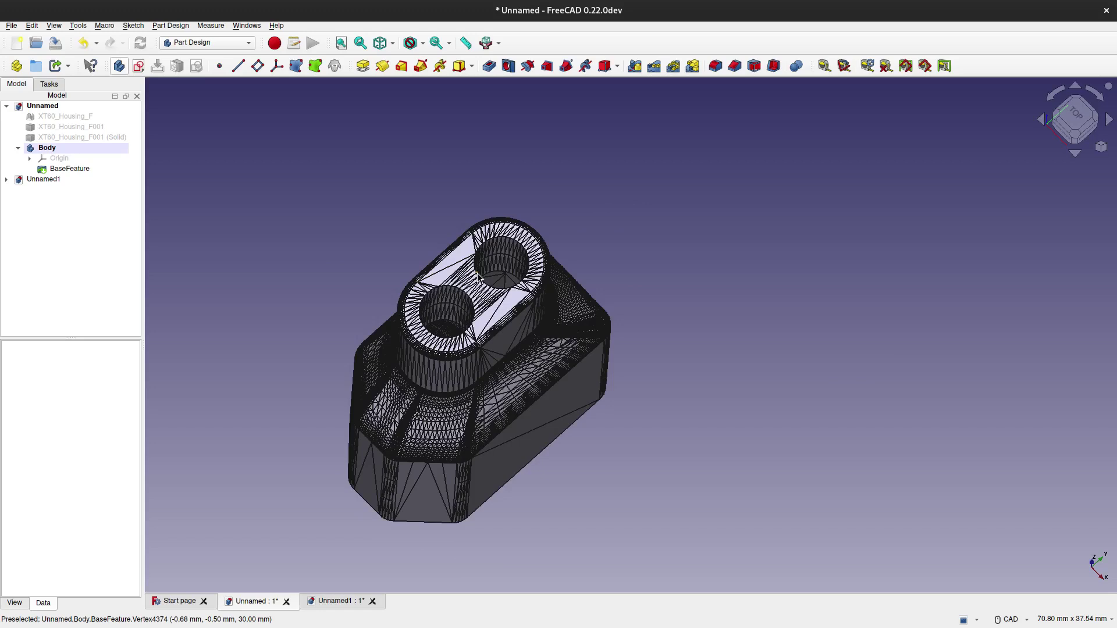
- Select the body's BaseFeature and start a new sketch without choosing a base plane
{"action": "left_click", "coordinate": [448, 256]}
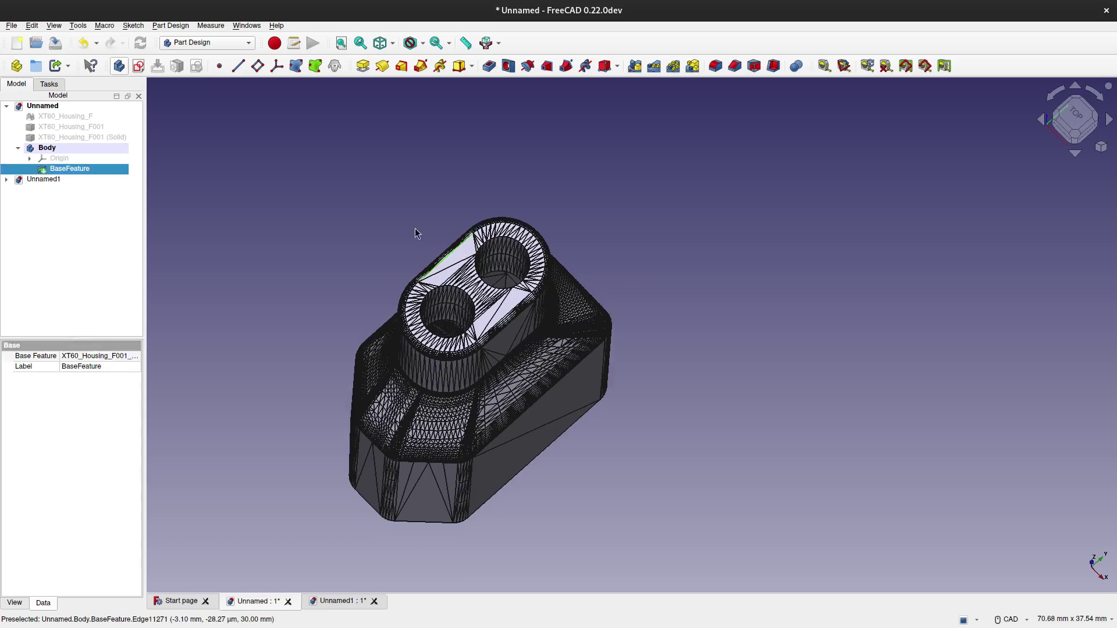
{"action": "left_click", "coordinate": [139, 66]}
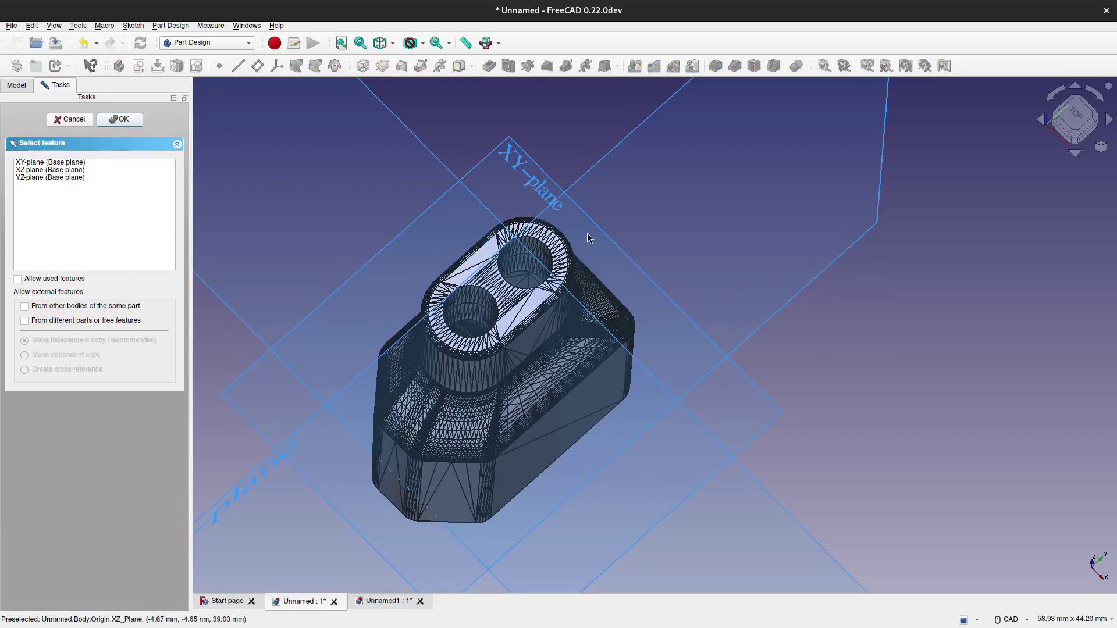
{"action": "left_click", "coordinate": [55, 121]}
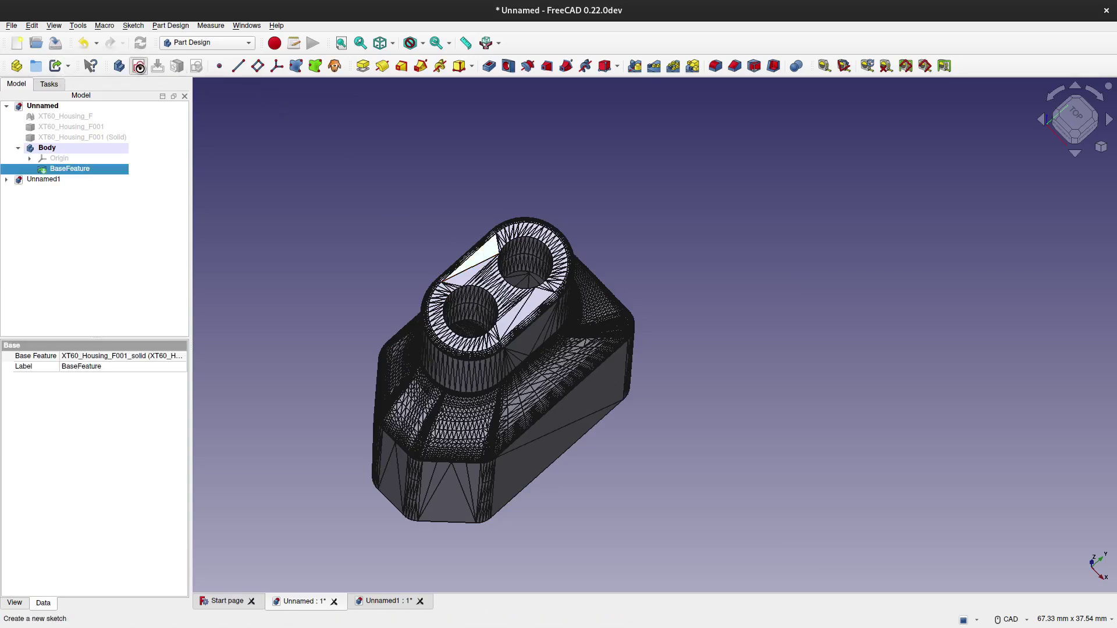
{"action": "left_click", "coordinate": [140, 67]}
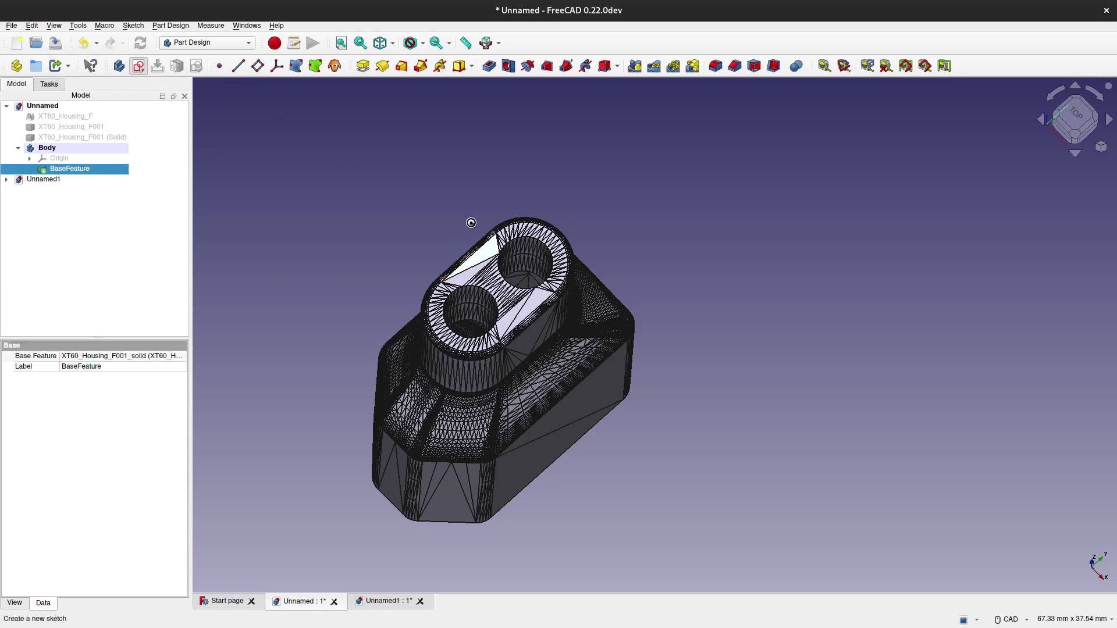
- Attach the sketch to the housing's top face and link an edge and two vertices as external geometry
{"action": "left_click", "coordinate": [512, 249]}
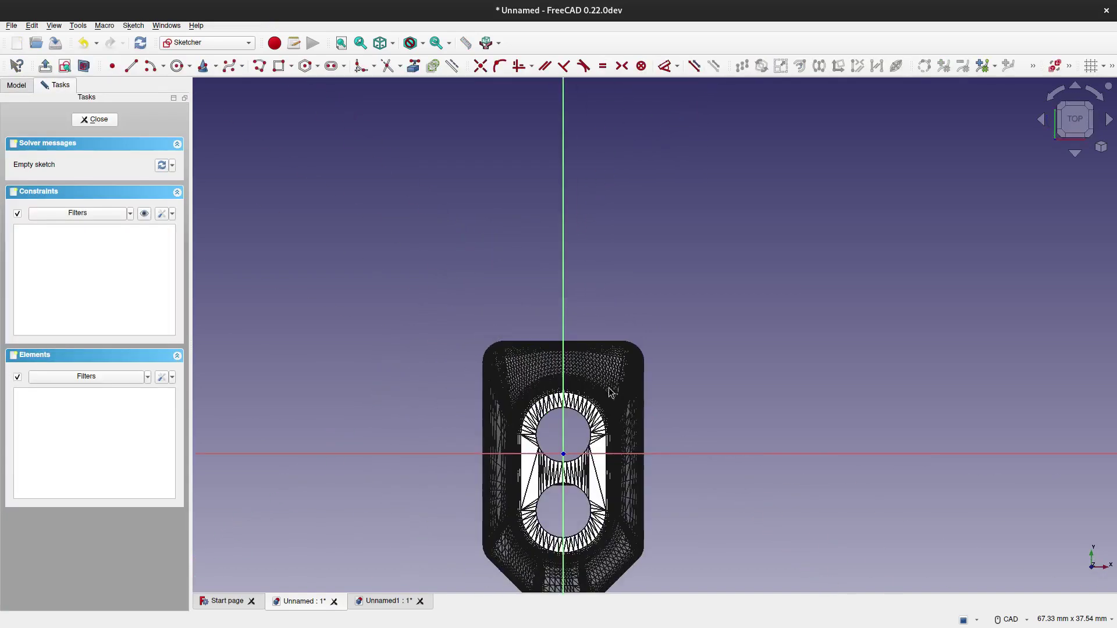
{"action": "scroll", "coordinate": [509, 420], "scroll_direction": "up", "scroll_amount": 1}
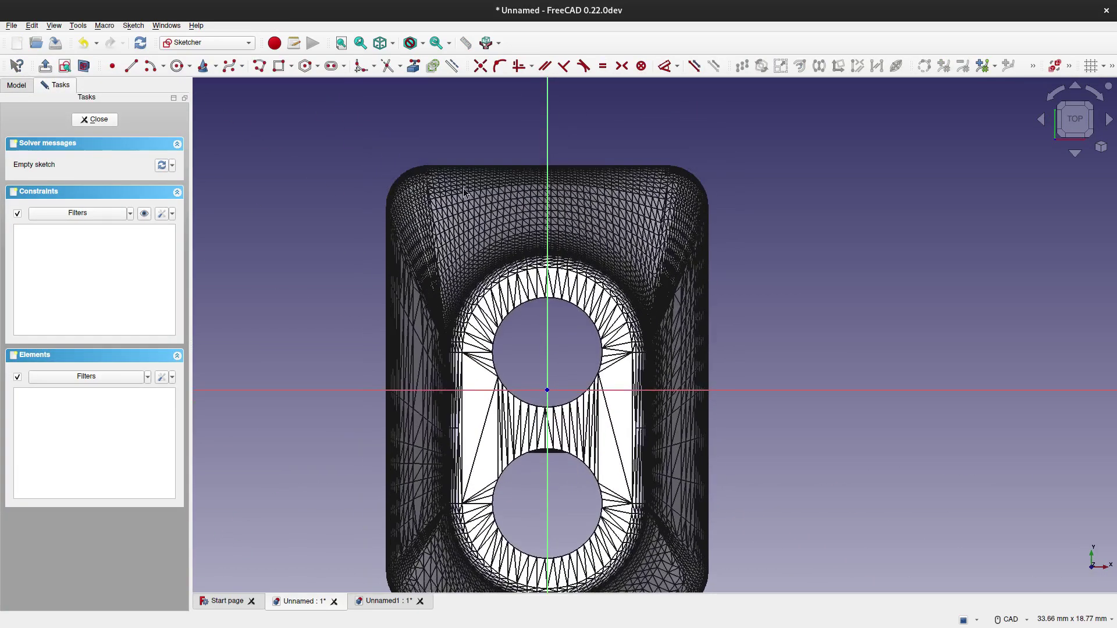
{"action": "left_click", "coordinate": [418, 66]}
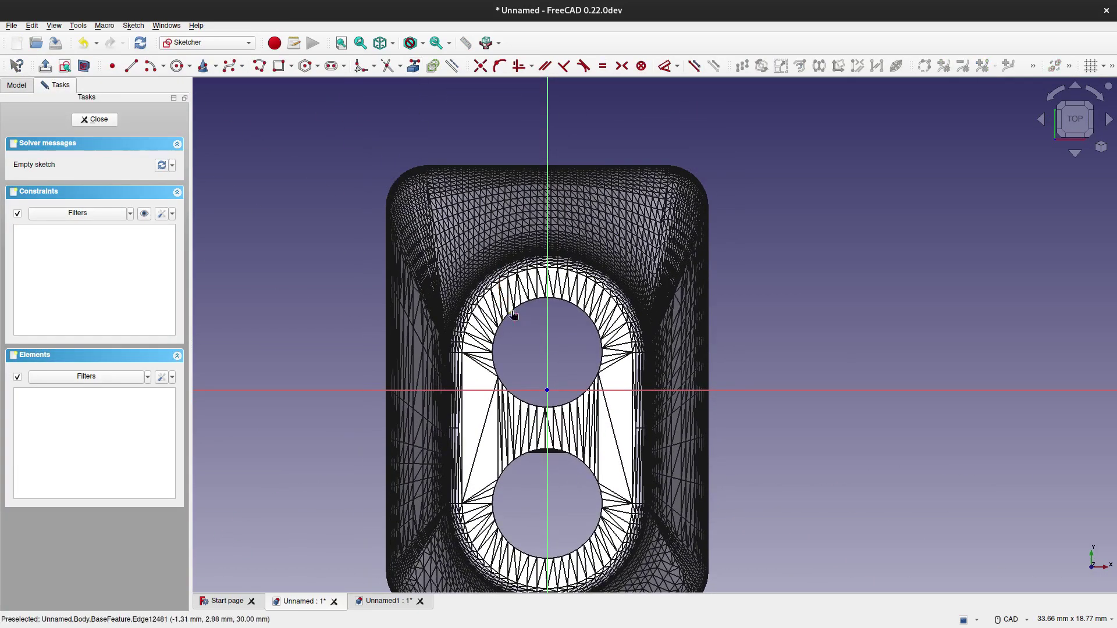
{"action": "left_click", "coordinate": [521, 401]}
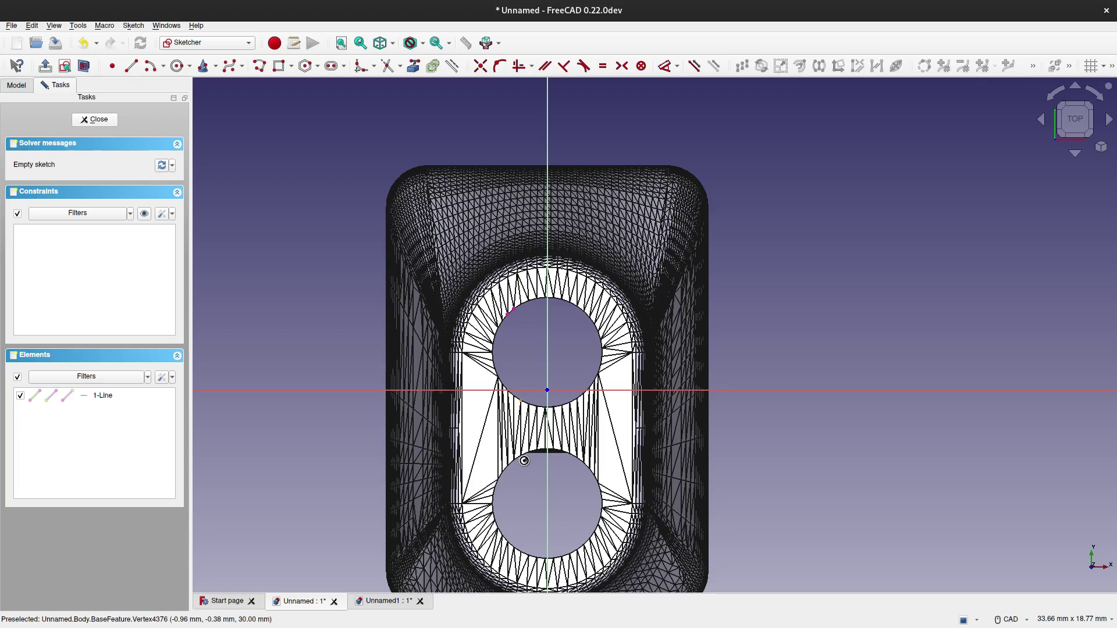
{"action": "left_click", "coordinate": [525, 461]}
{"action": "left_click", "coordinate": [537, 561]}
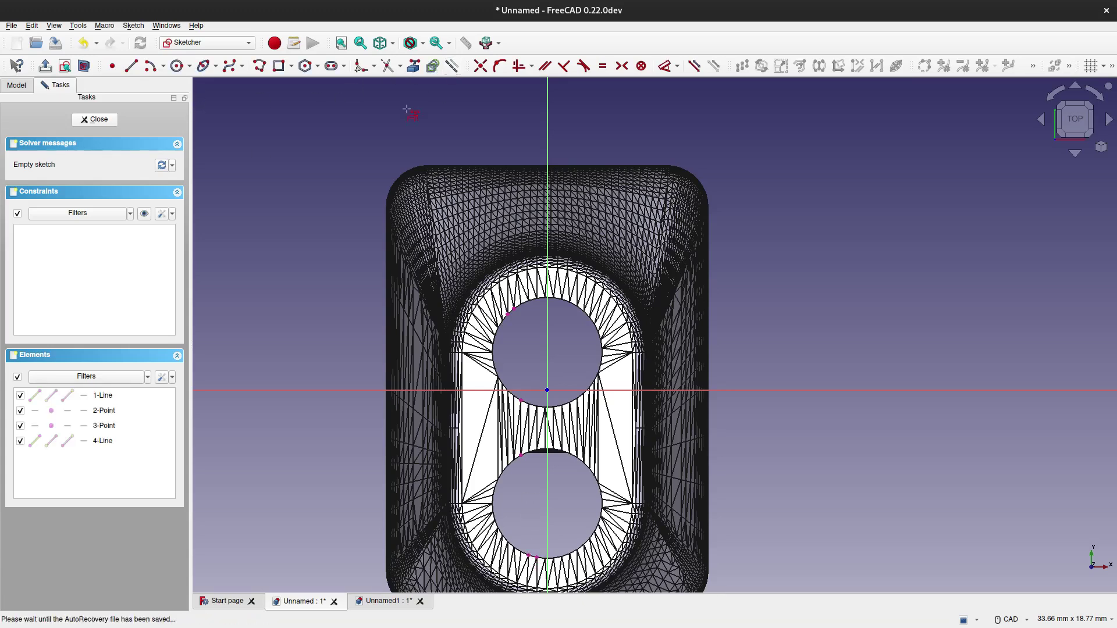
- Trace circles through three rim points over the upper and lower wire holes
{"action": "left_click", "coordinate": [189, 65]}
{"action": "left_click", "coordinate": [187, 94]}
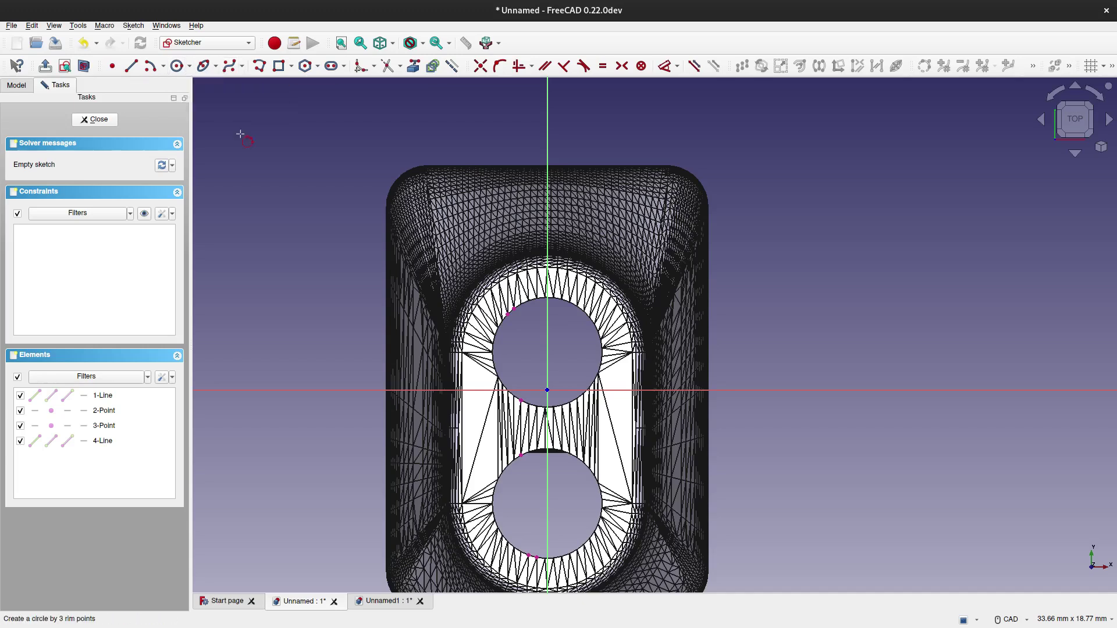
{"action": "left_click", "coordinate": [515, 308]}
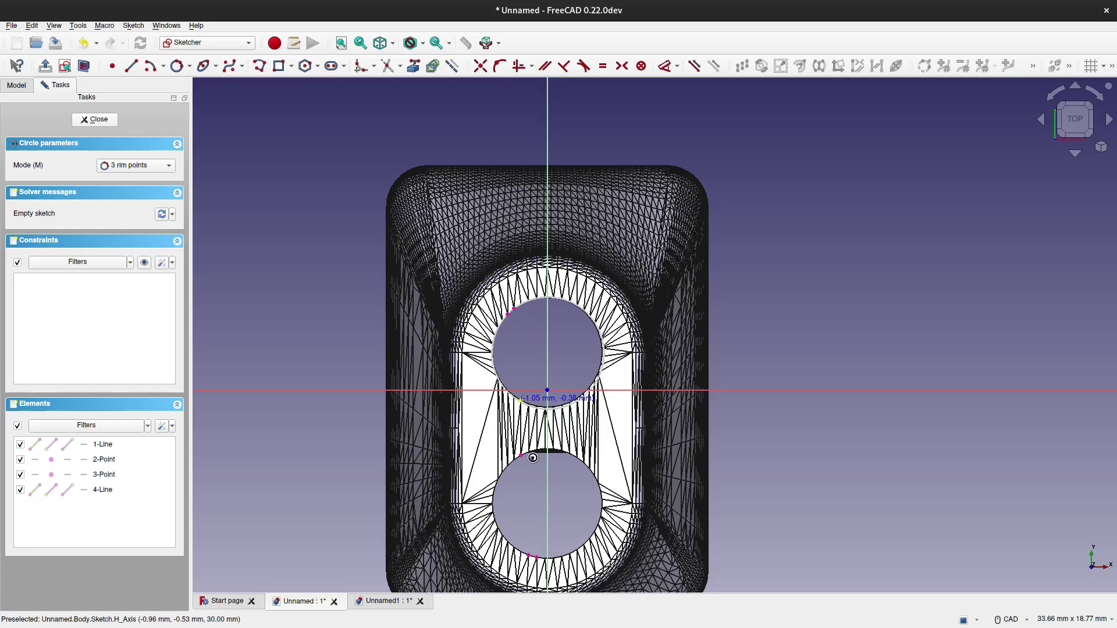
{"action": "left_click", "coordinate": [539, 475]}
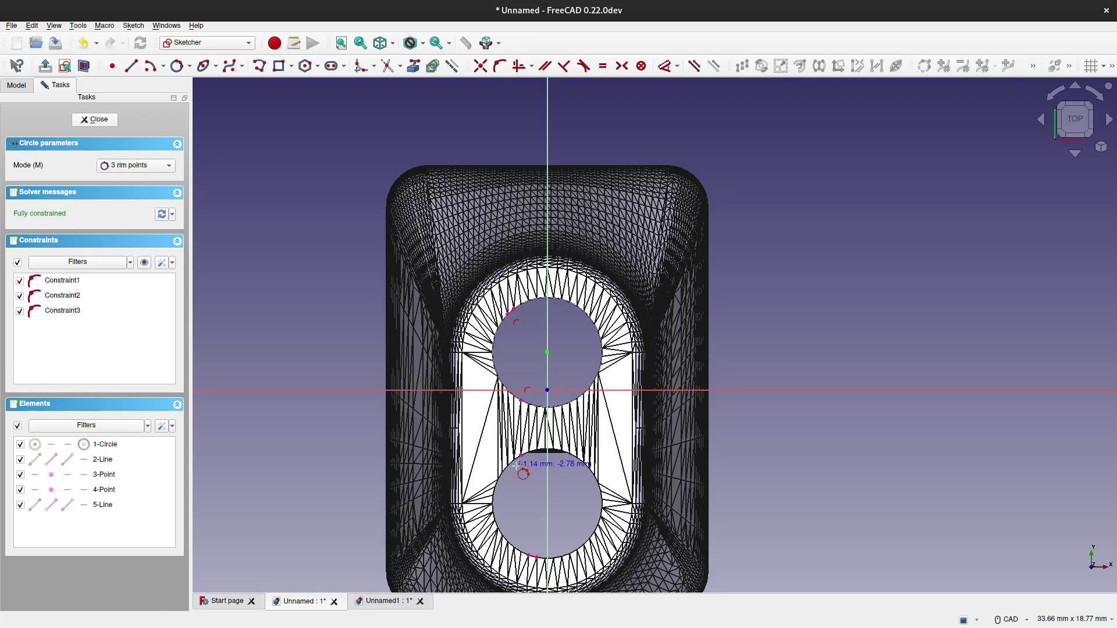
{"action": "left_click", "coordinate": [522, 455]}
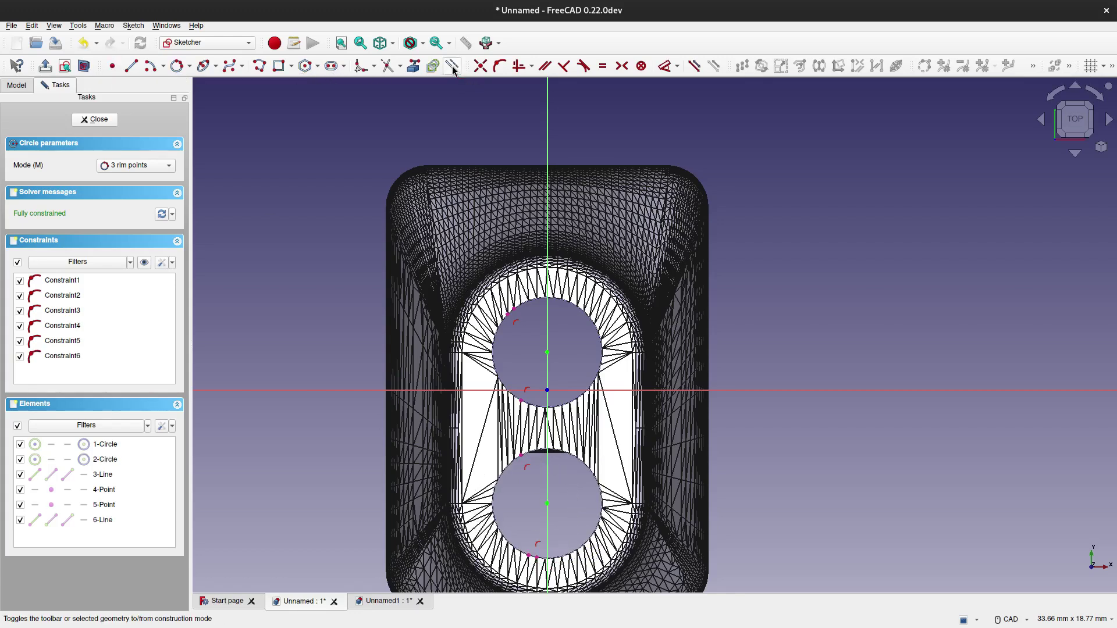
- Draw 2.00 mm-radius circles centred on the upper and lower holes
{"action": "left_click", "coordinate": [189, 66]}
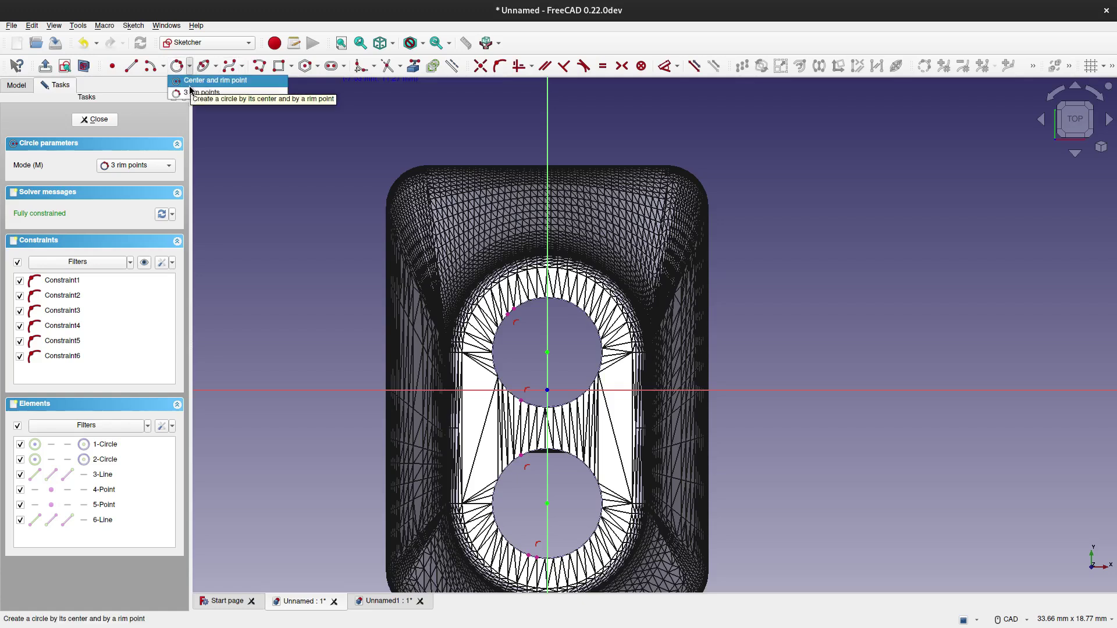
{"action": "left_click", "coordinate": [209, 80]}
{"action": "left_click", "coordinate": [547, 352]}
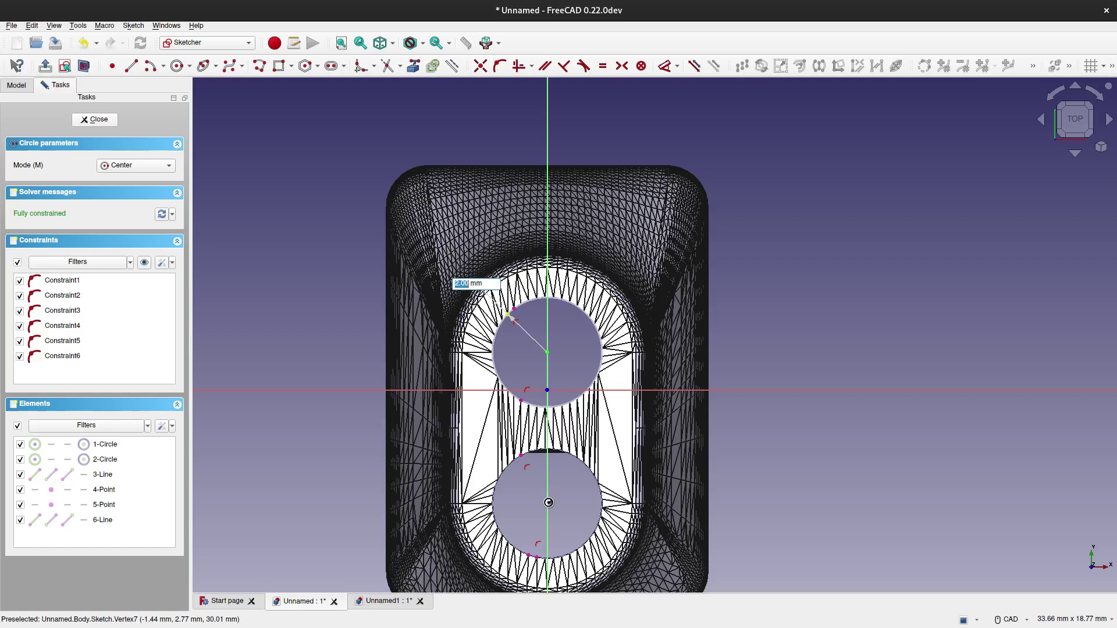
{"action": "key", "text": "Return"}
{"action": "left_click", "coordinate": [548, 505]}
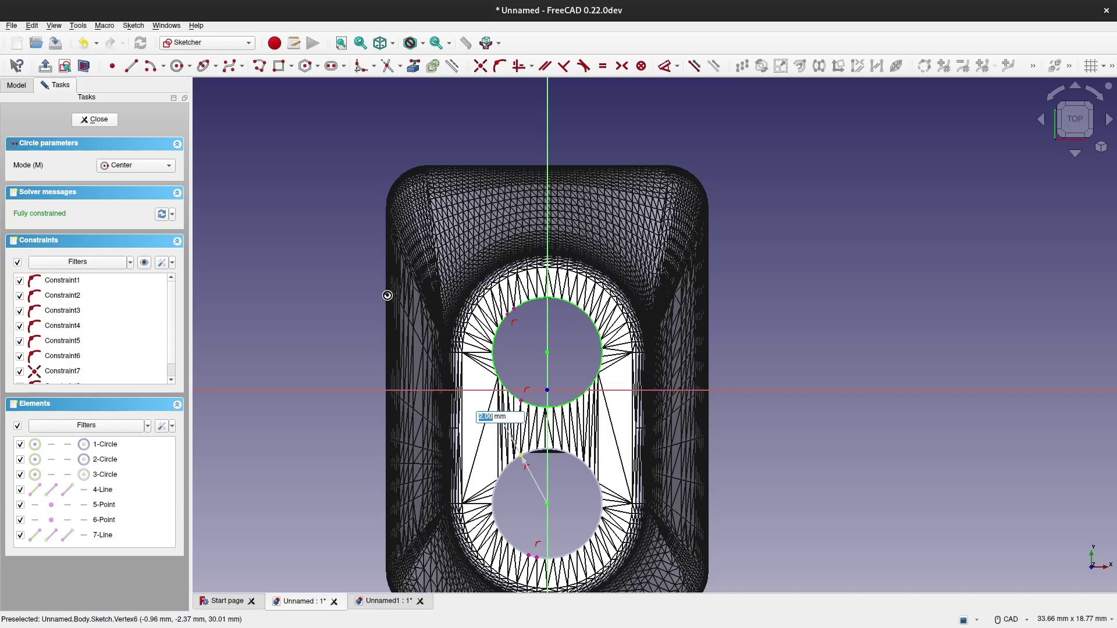
{"action": "key", "text": "Return"}
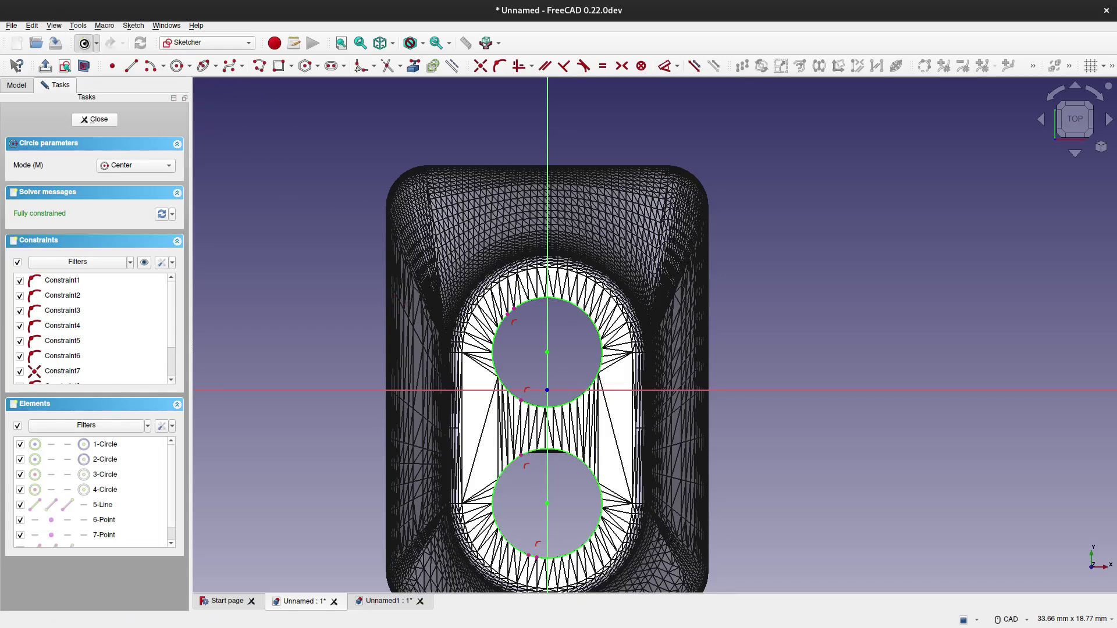
- Undo the last circle and draw larger circles centred on both holes instead
{"action": "left_click", "coordinate": [85, 44]}
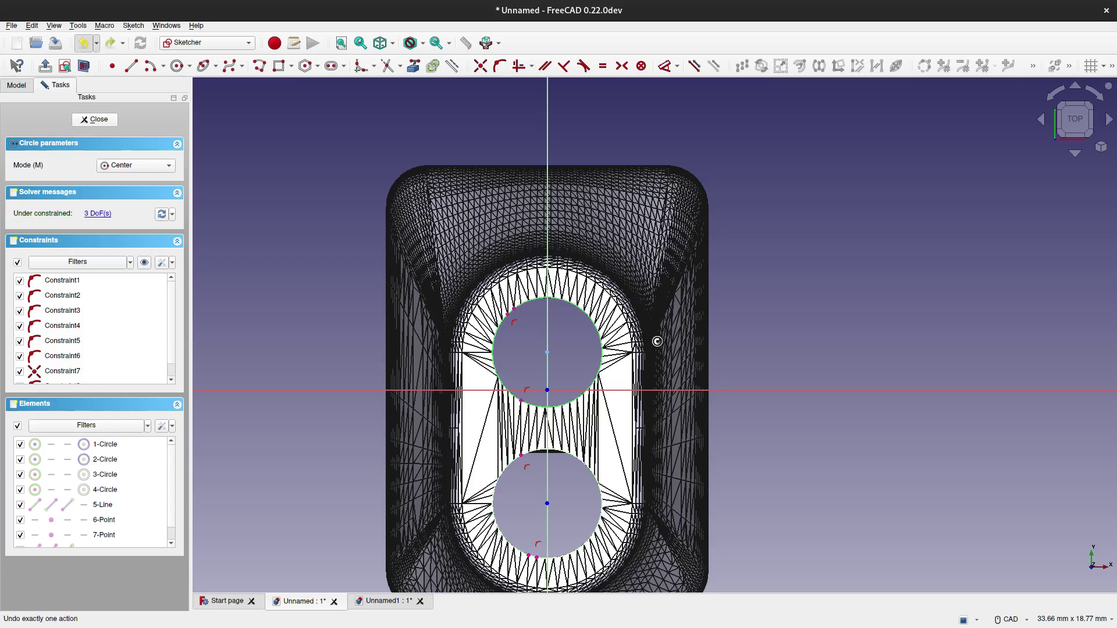
{"action": "left_click", "coordinate": [547, 351]}
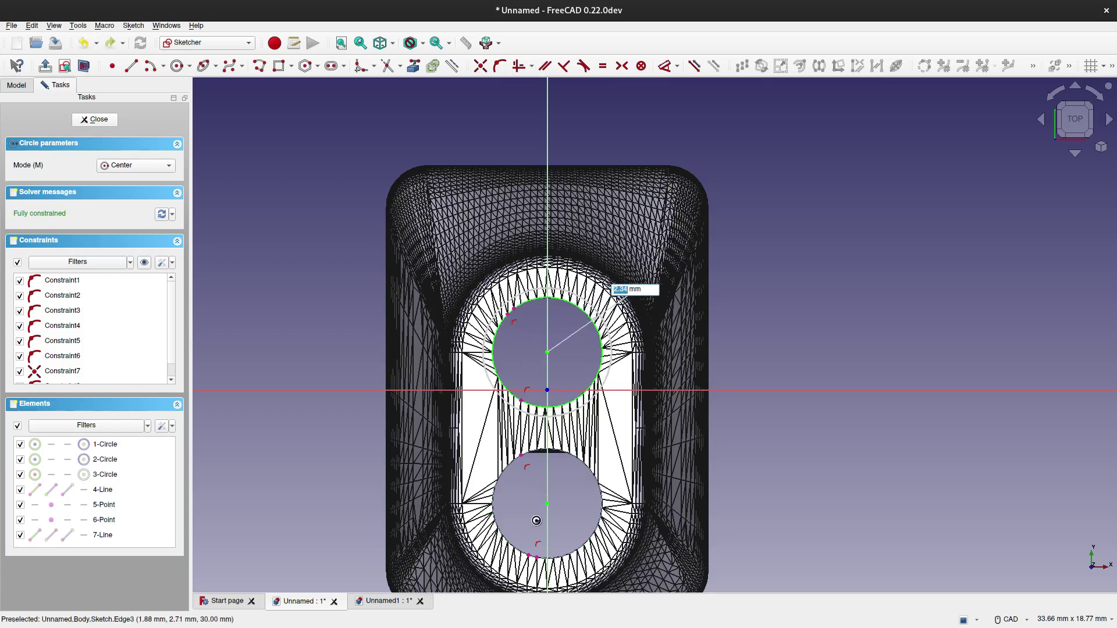
{"action": "left_click", "coordinate": [547, 503]}
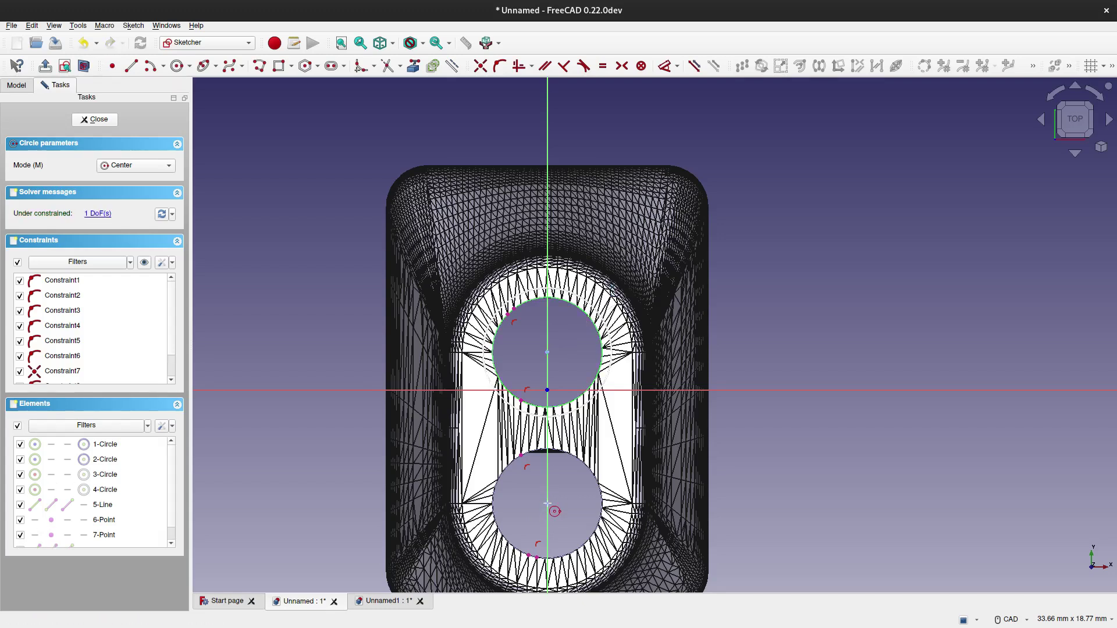
{"action": "left_click", "coordinate": [547, 503]}
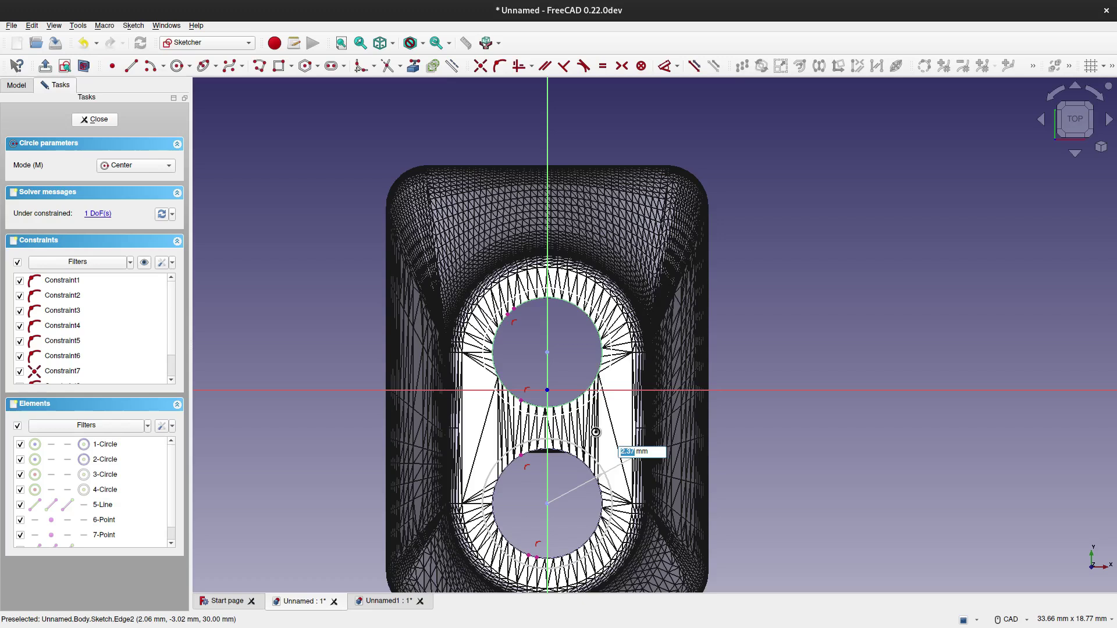
{"action": "left_click", "coordinate": [596, 432]}
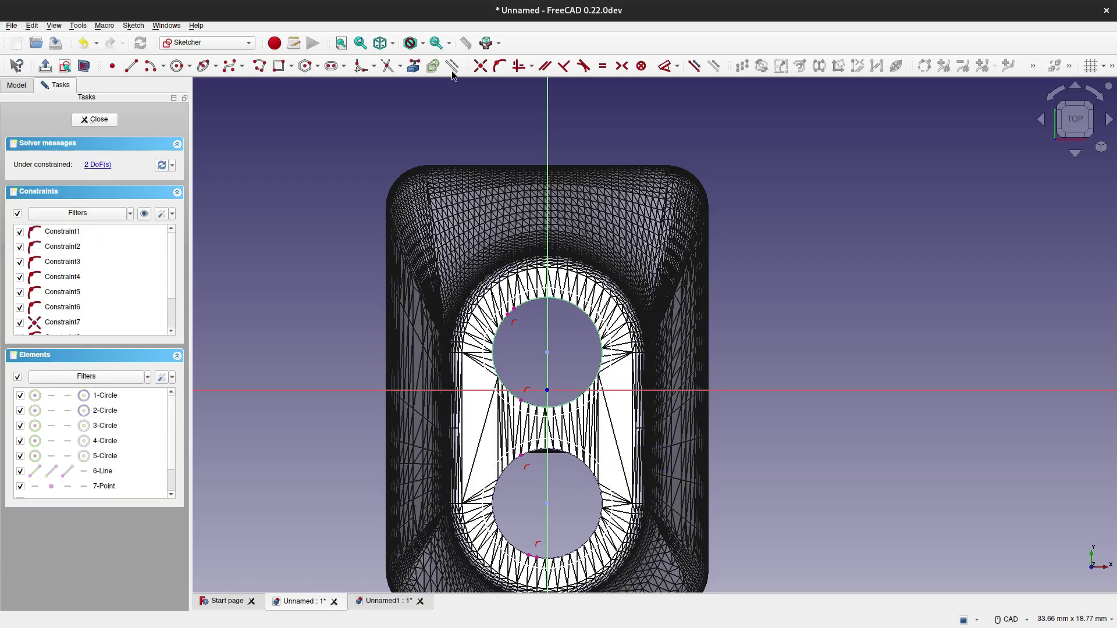
- Give the upper outer circle a diameter constraint of 6 mm
{"action": "left_click", "coordinate": [664, 65]}
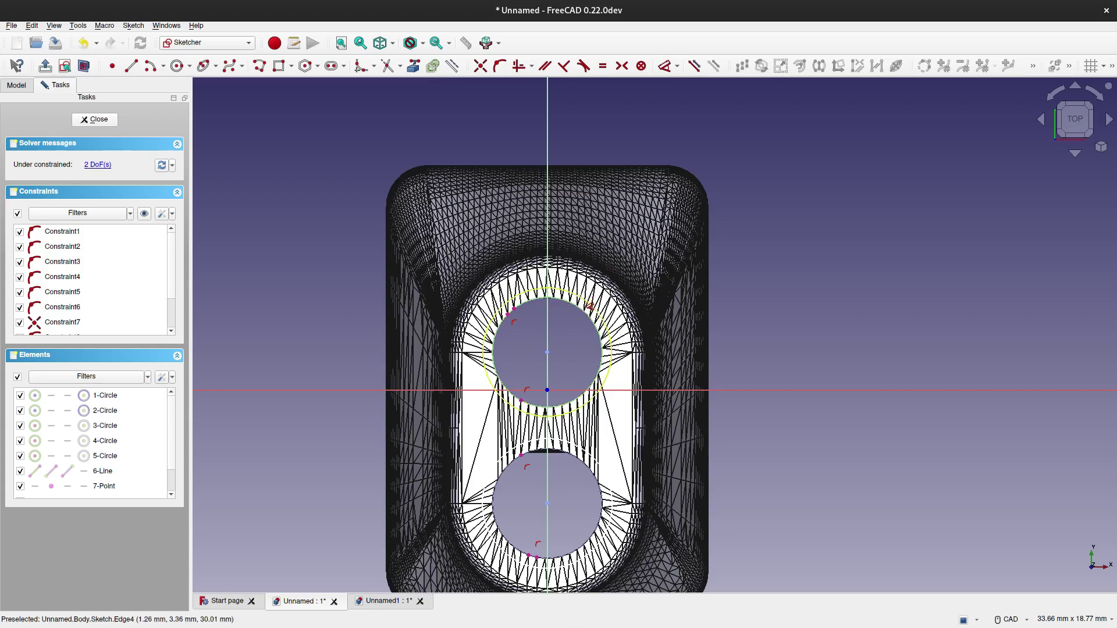
{"action": "left_click", "coordinate": [590, 301]}
{"action": "left_click", "coordinate": [357, 329]}
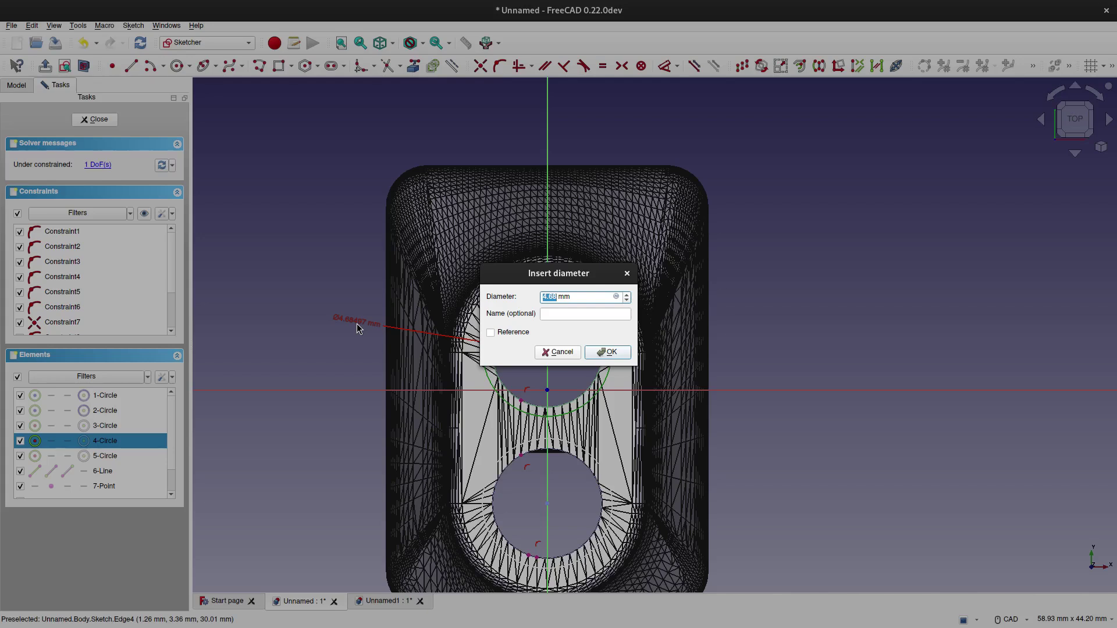
{"action": "type", "text": "4"}
{"action": "key", "text": "Return"}
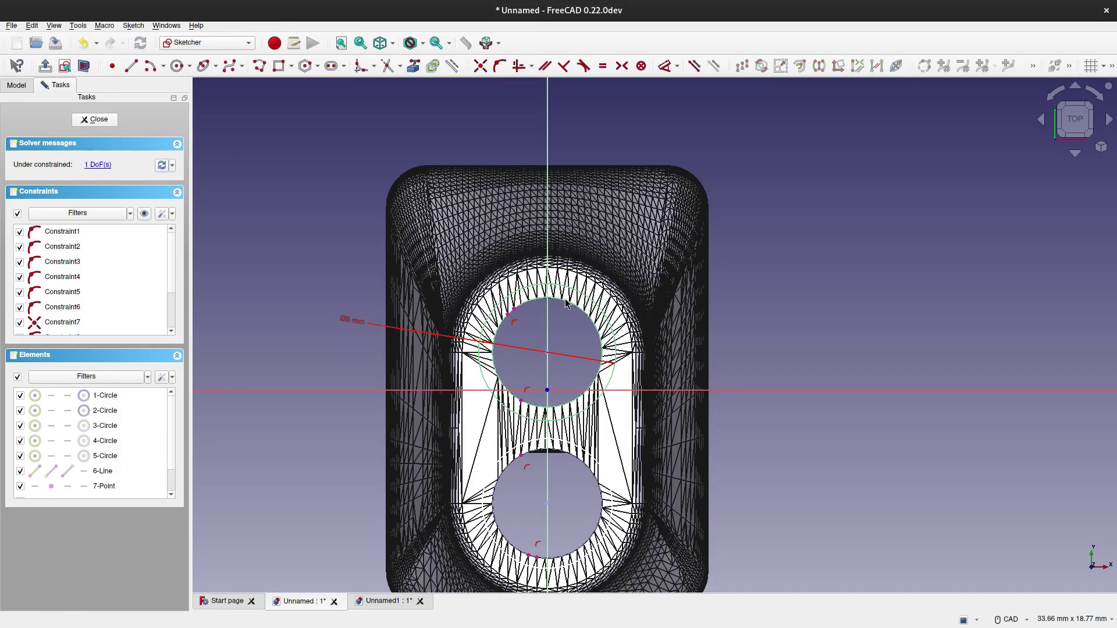
- Make the lower outer circle equal in size to the upper outer circle
{"action": "middle_click_drag", "start_coordinate": [562, 334], "coordinate": [545, 280]}
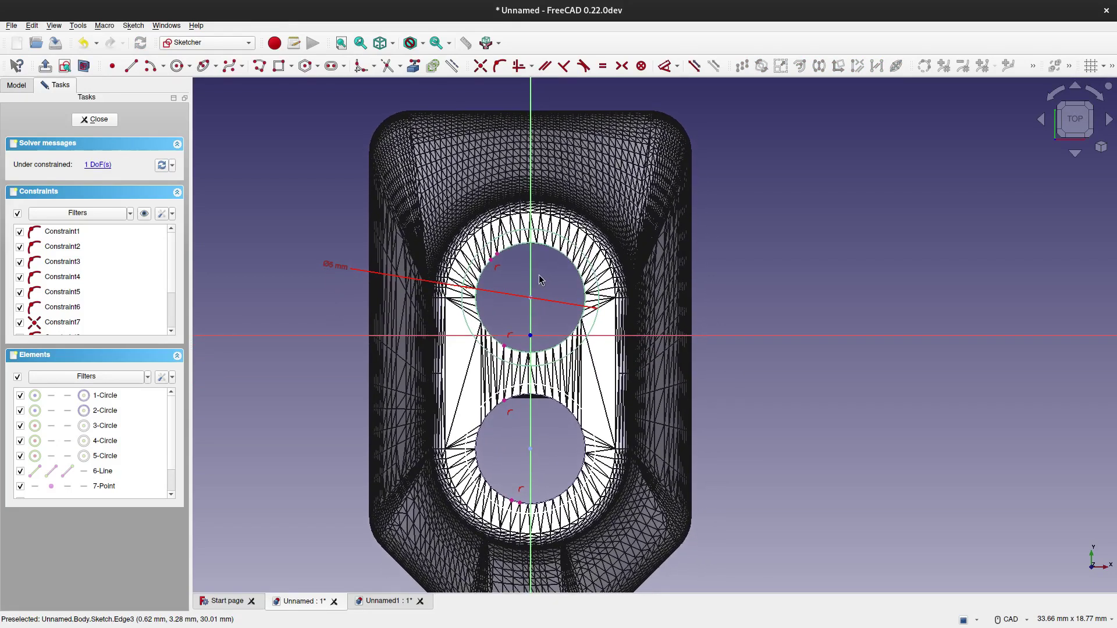
{"action": "left_click", "coordinate": [178, 65]}
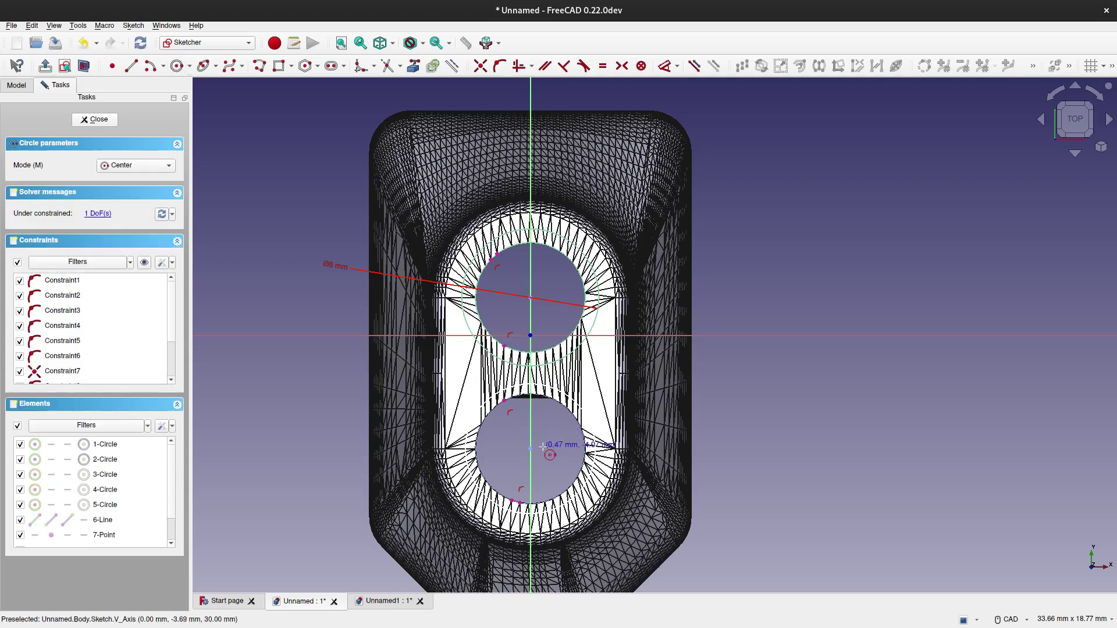
{"action": "key", "text": "Escape"}
{"action": "left_click", "coordinate": [563, 400]}
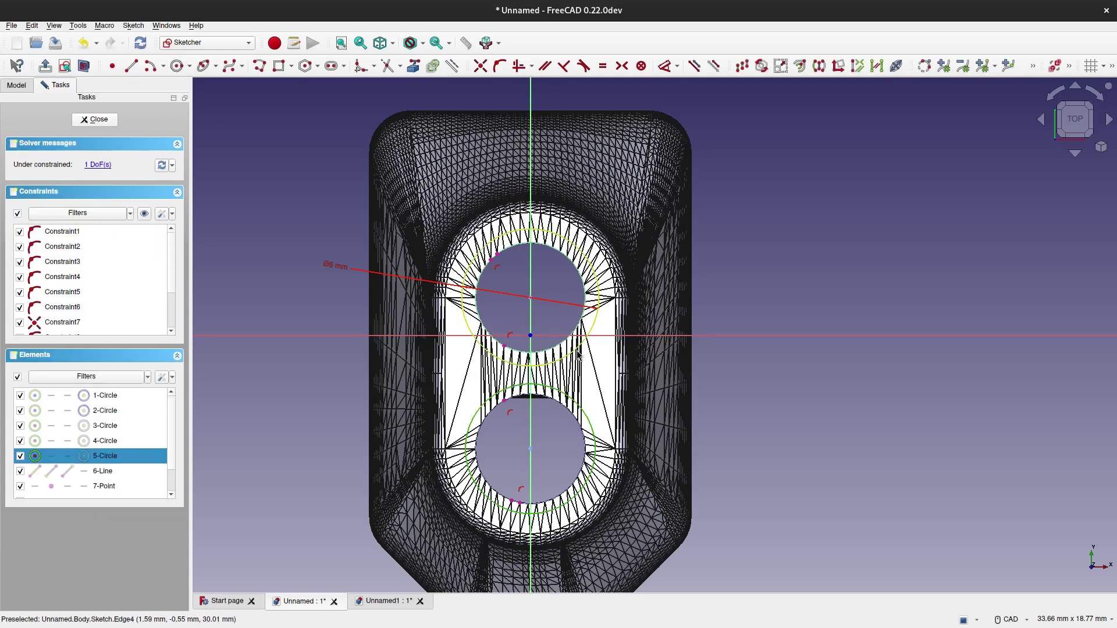
{"action": "left_click", "coordinate": [577, 353]}
{"action": "left_click", "coordinate": [603, 66]}
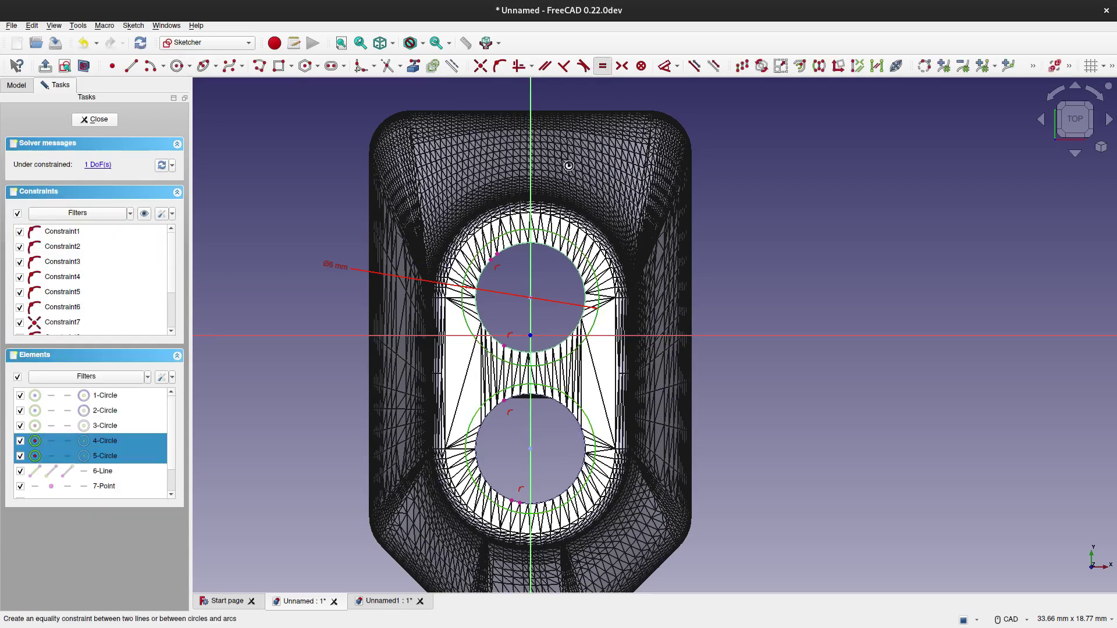
- Close the sketch, preview a pocket and cancel it, then select the sketch in the Model tree
{"action": "left_click", "coordinate": [95, 119]}
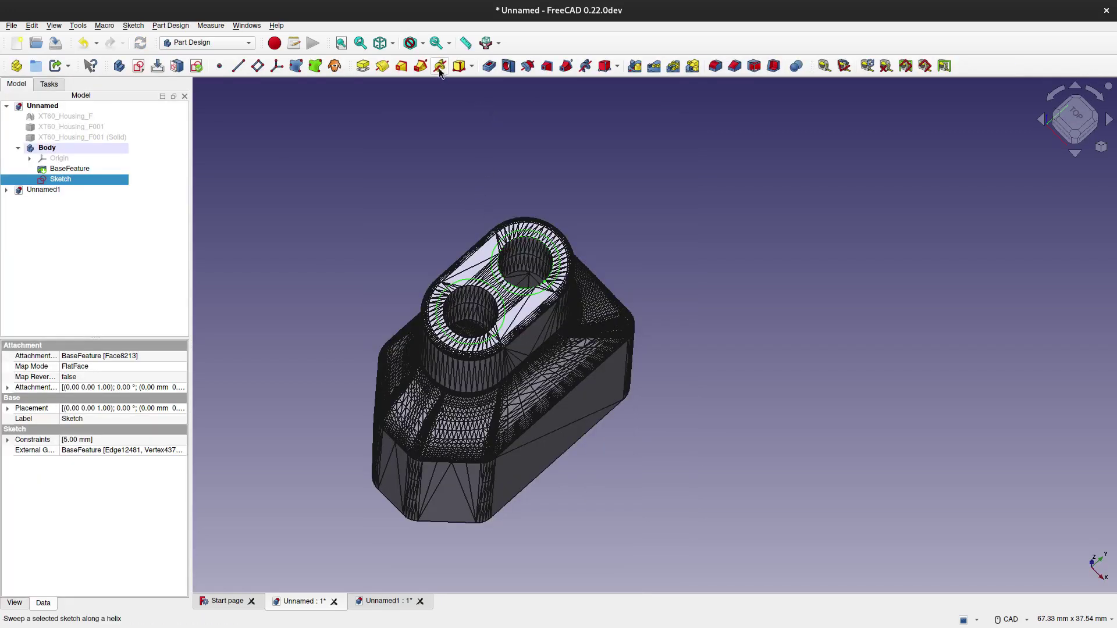
{"action": "left_click", "coordinate": [490, 67]}
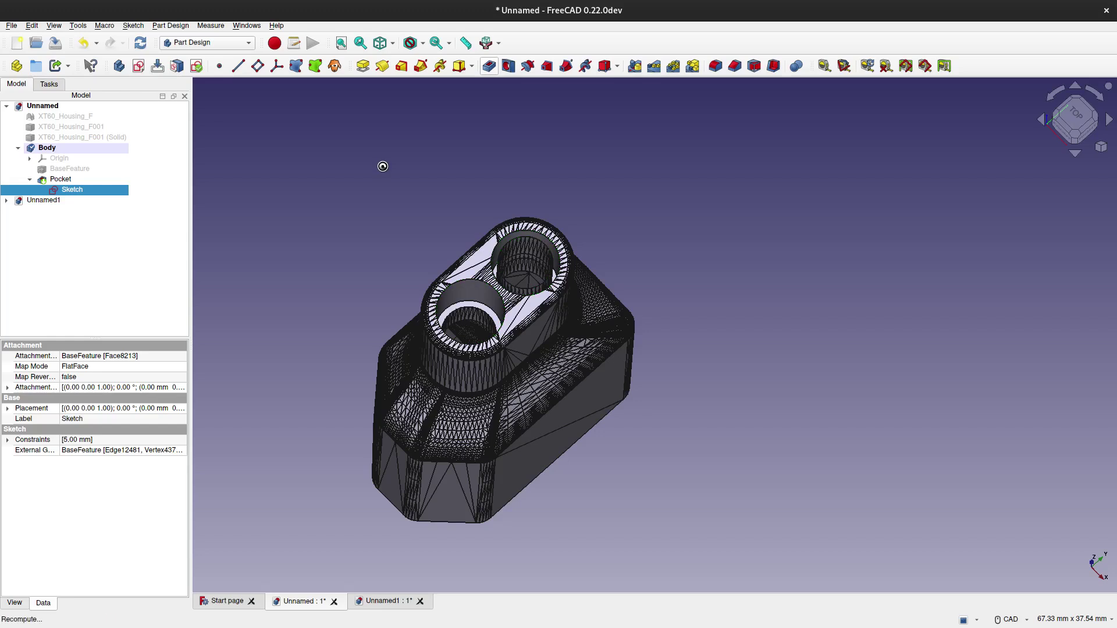
{"action": "middle_click_drag", "start_coordinate": [406, 222], "coordinate": [353, 232]}
{"action": "scroll", "coordinate": [518, 328], "scroll_direction": "up", "scroll_amount": 3}
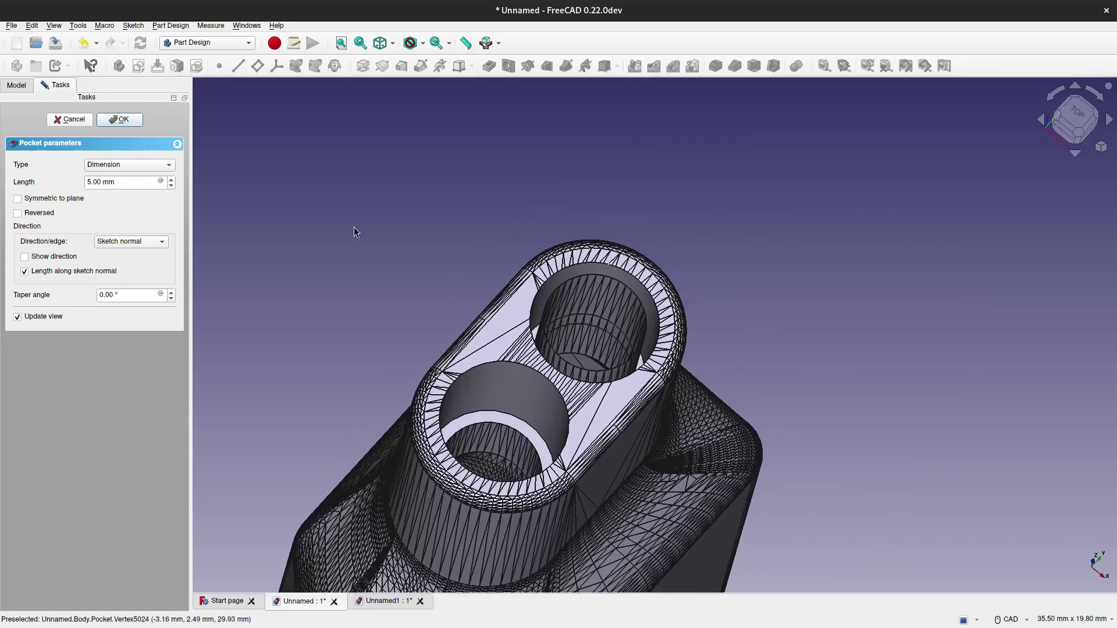
{"action": "left_click", "coordinate": [70, 124]}
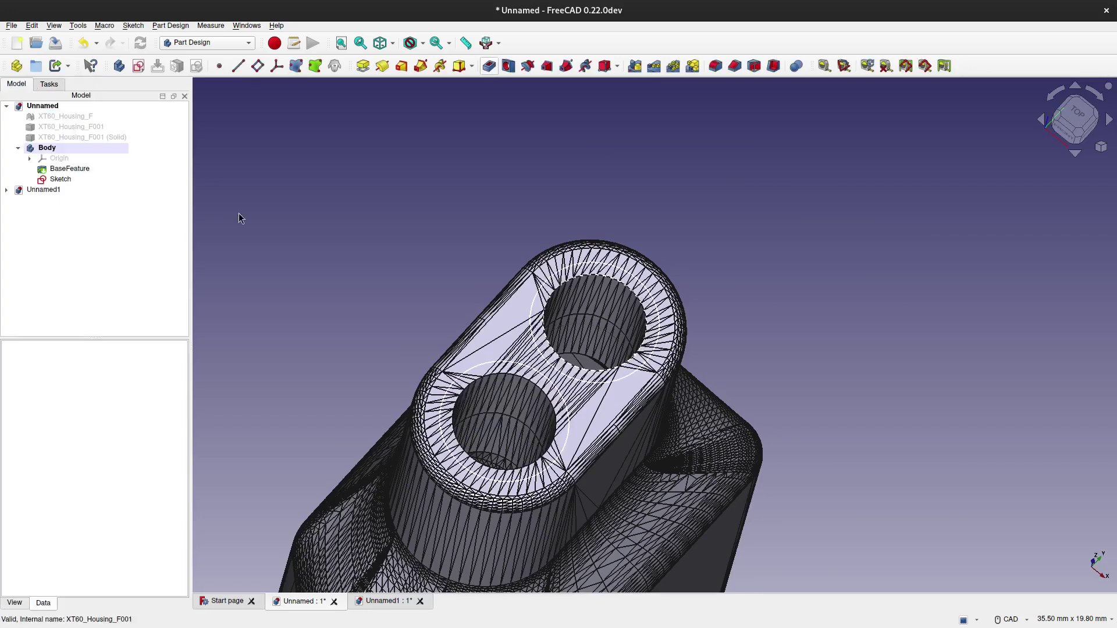
{"action": "left_click", "coordinate": [58, 169]}
{"action": "left_click", "coordinate": [56, 181]}
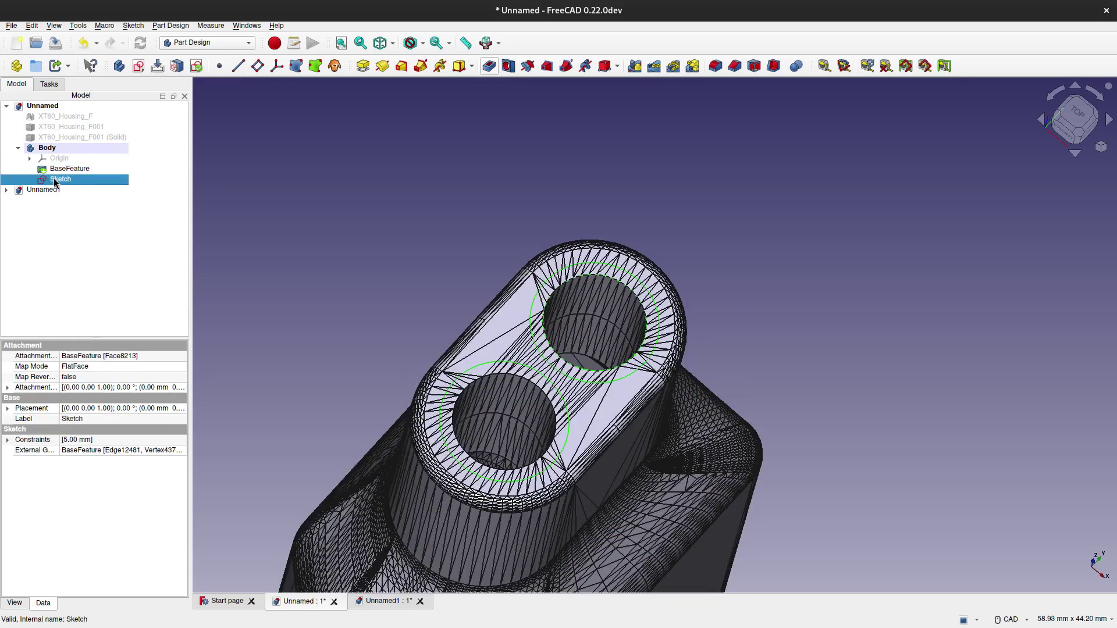
- Reopen the sketch, make the upper inner hole circle construction geometry, and close it
{"action": "double_click", "coordinate": [682, 323]}
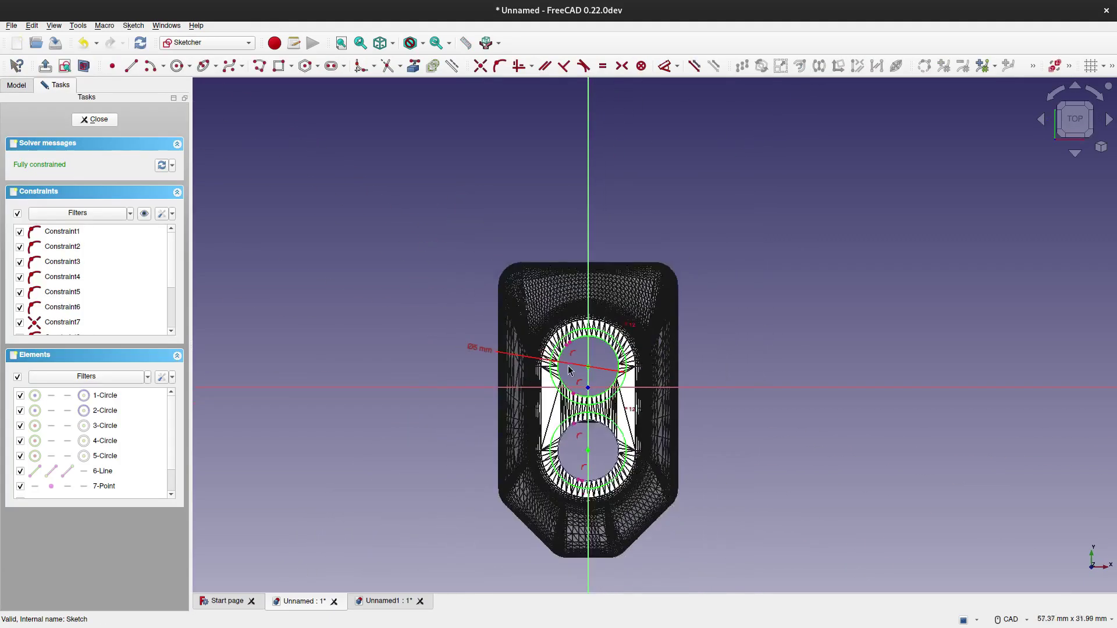
{"action": "left_click", "coordinate": [553, 372]}
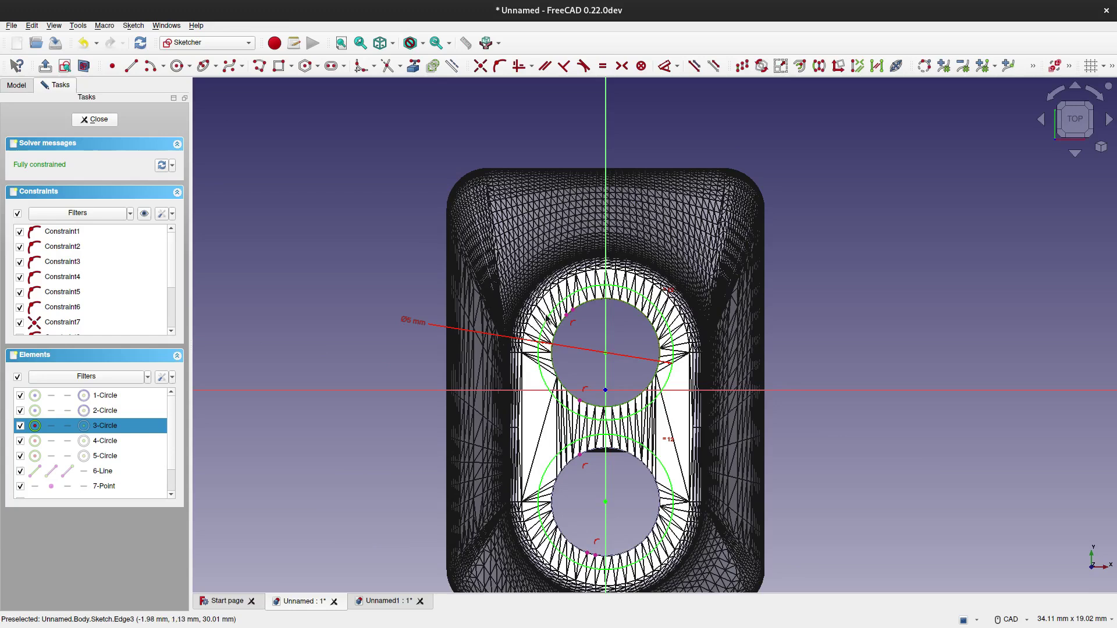
{"action": "left_click", "coordinate": [452, 67]}
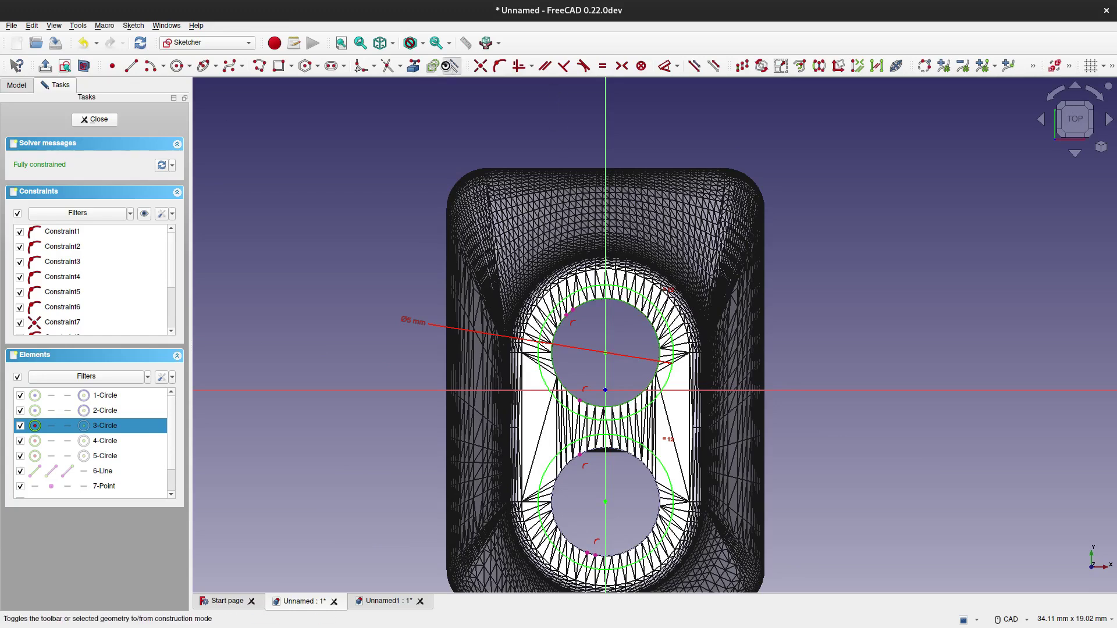
{"action": "left_click", "coordinate": [302, 189]}
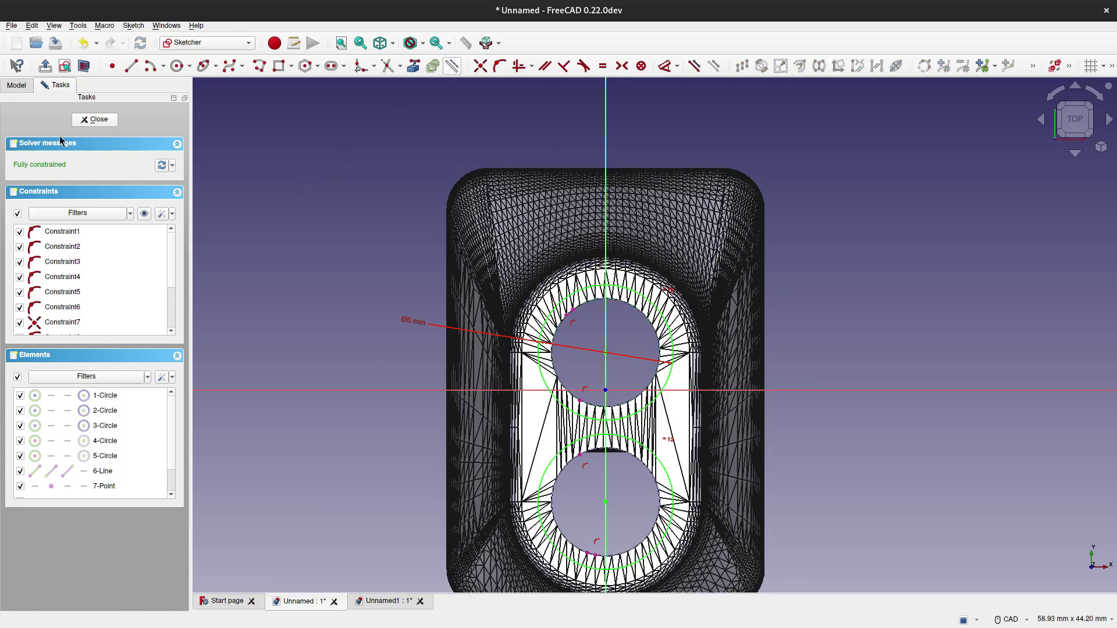
{"action": "left_click", "coordinate": [86, 121]}
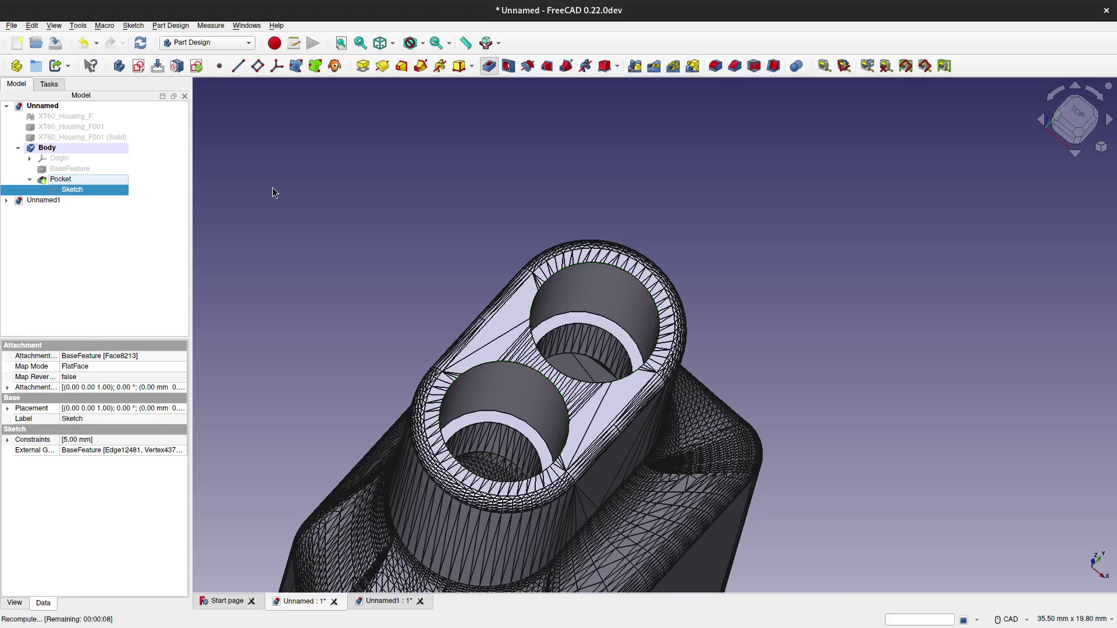
- Set the pocket type to Through all and confirm it
{"action": "left_click", "coordinate": [97, 165]}
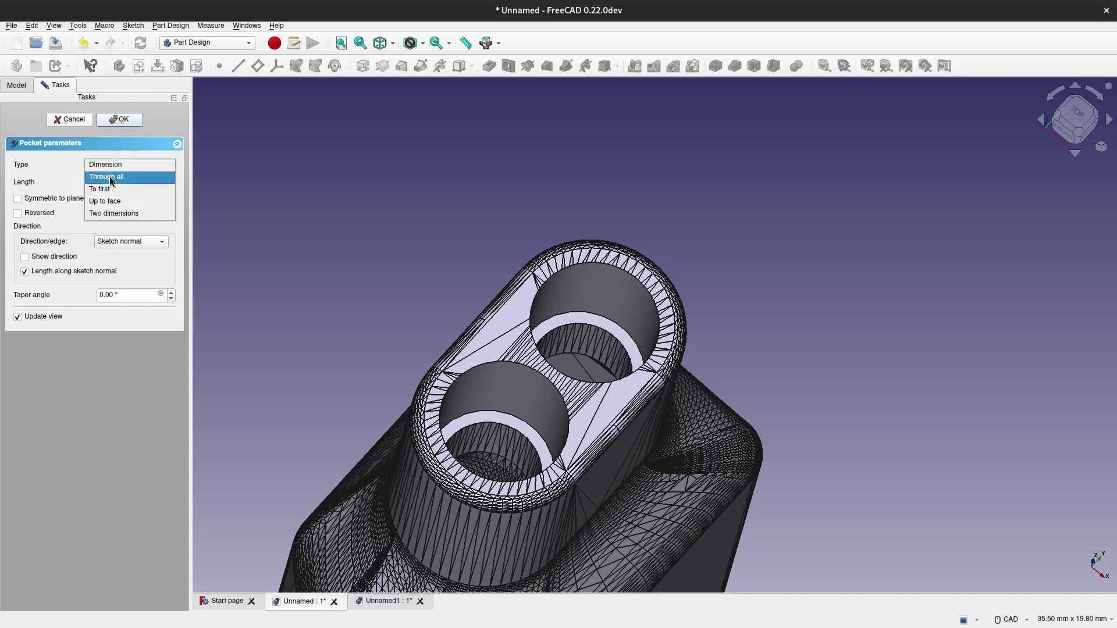
{"action": "left_click", "coordinate": [86, 146]}
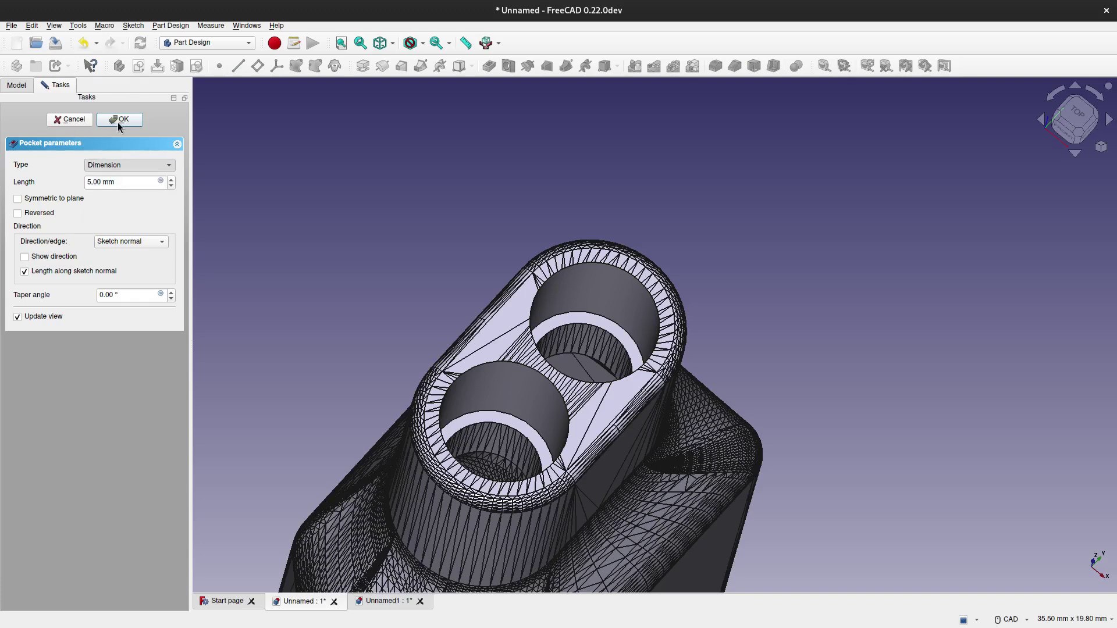
{"action": "key", "text": "Down"}
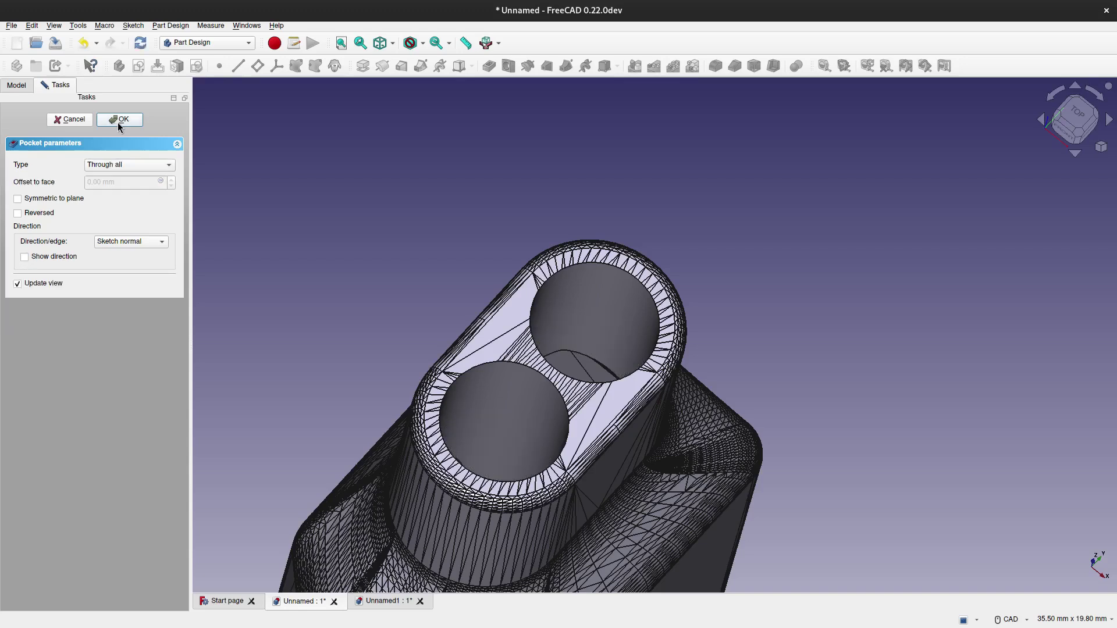
{"action": "left_click", "coordinate": [118, 120]}
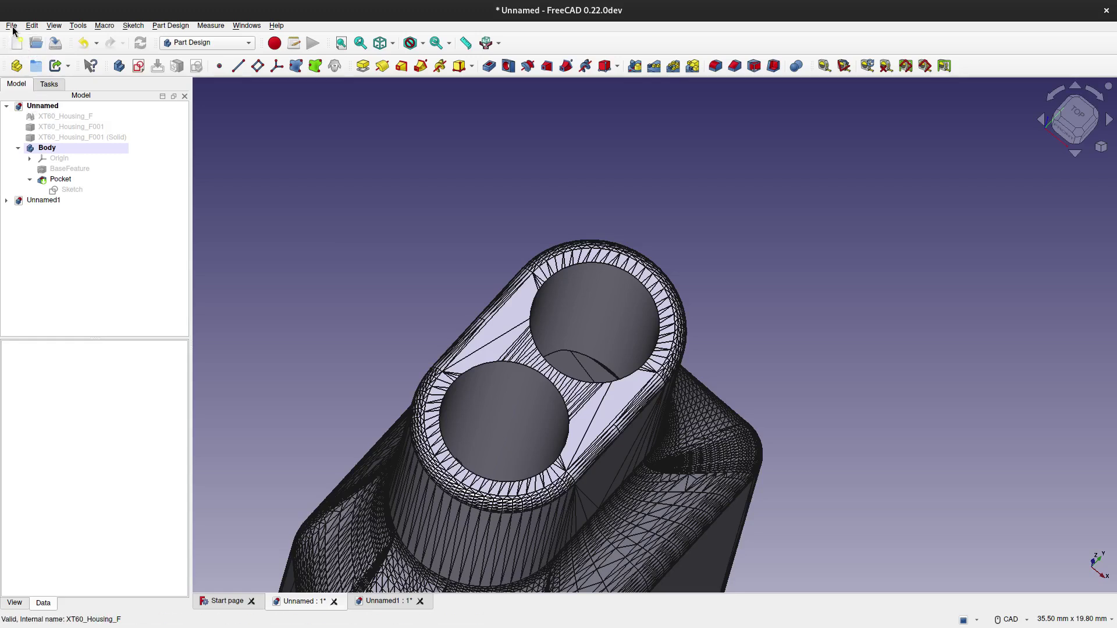
- Save the document as 1 and export the Body to the xt60 folder as 1-Body.stl
{"action": "left_click", "coordinate": [11, 25]}
{"action": "left_click", "coordinate": [35, 103]}
{"action": "left_click", "coordinate": [55, 152]}
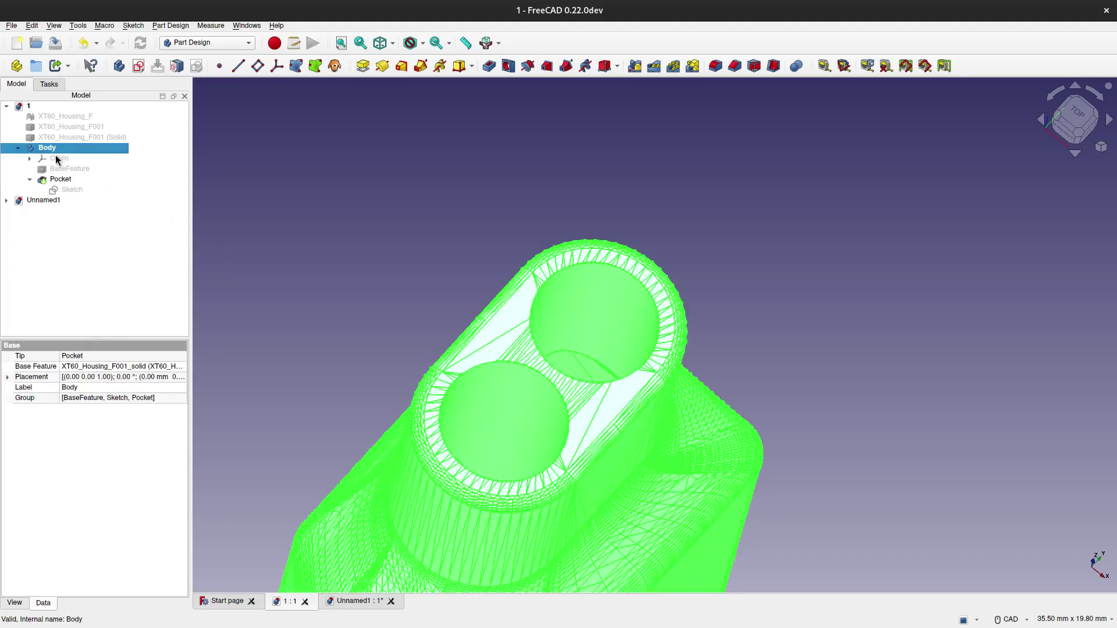
{"action": "left_click", "coordinate": [11, 25]}
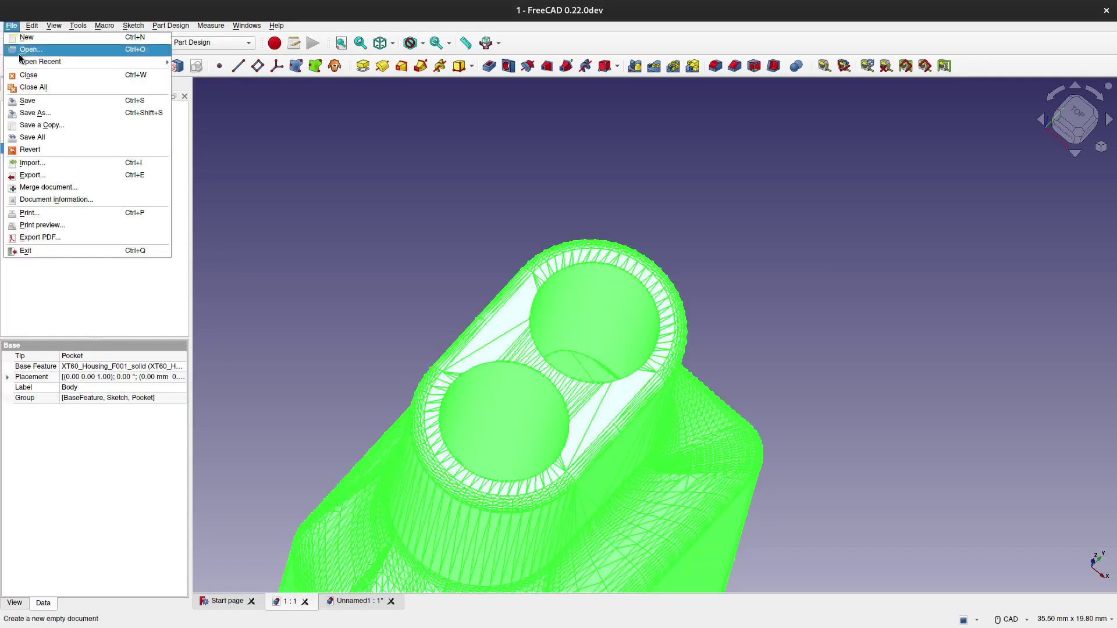
{"action": "left_click", "coordinate": [46, 175]}
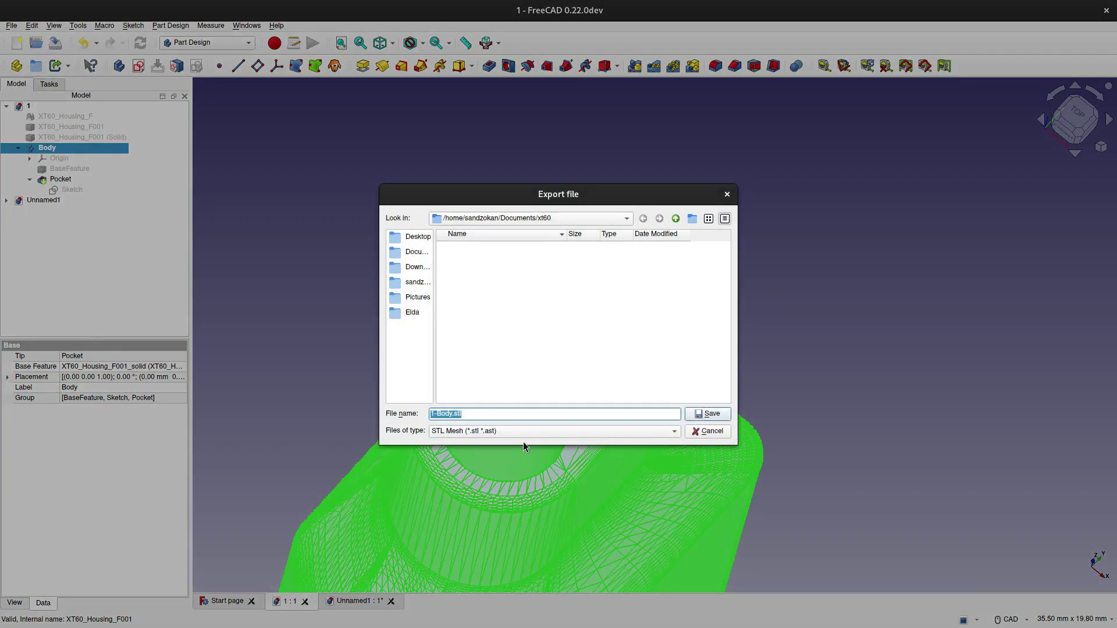
{"action": "left_click", "coordinate": [708, 414]}
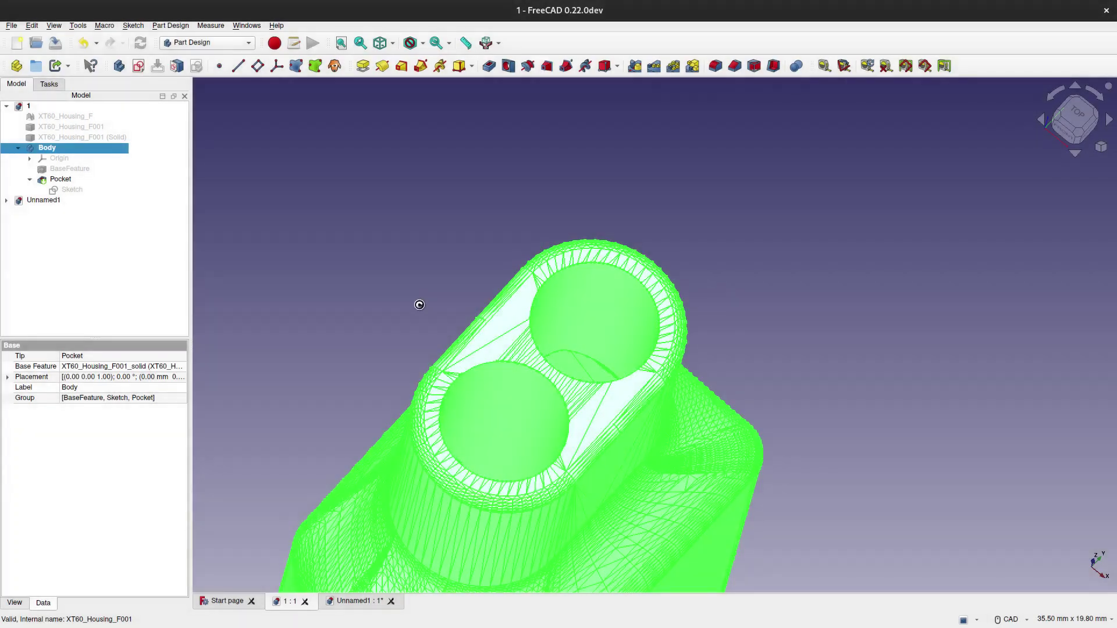
- Close the extra view and build a sewn shape from the XT60_Housing_M mesh in Part
{"action": "left_click", "coordinate": [307, 601]}
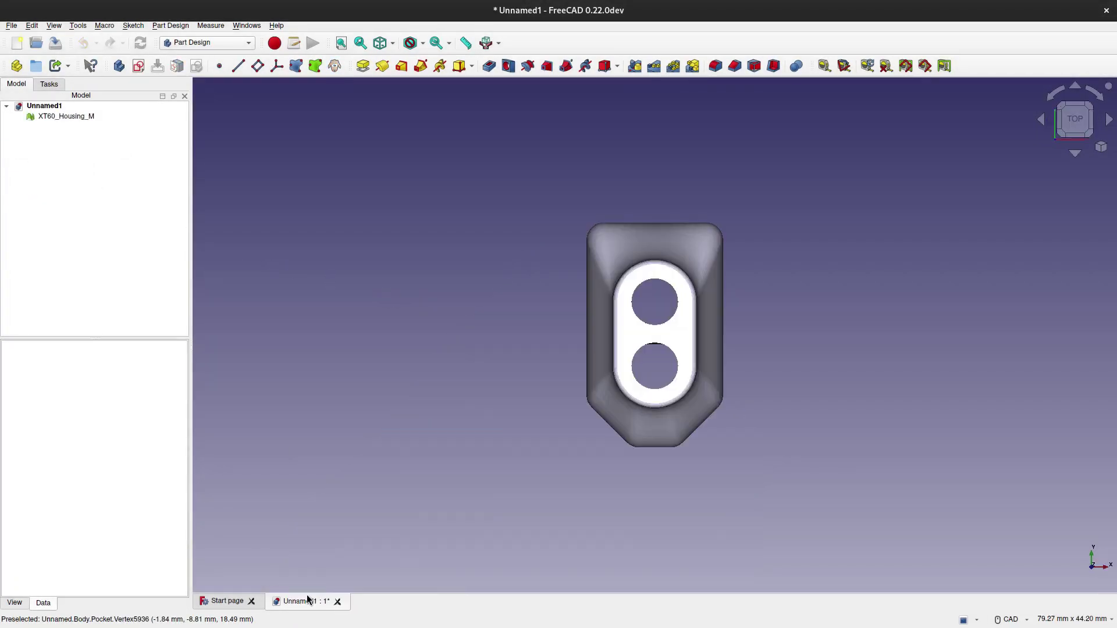
{"action": "middle_click_drag", "start_coordinate": [534, 373], "coordinate": [487, 316]}
{"action": "left_click", "coordinate": [525, 433]}
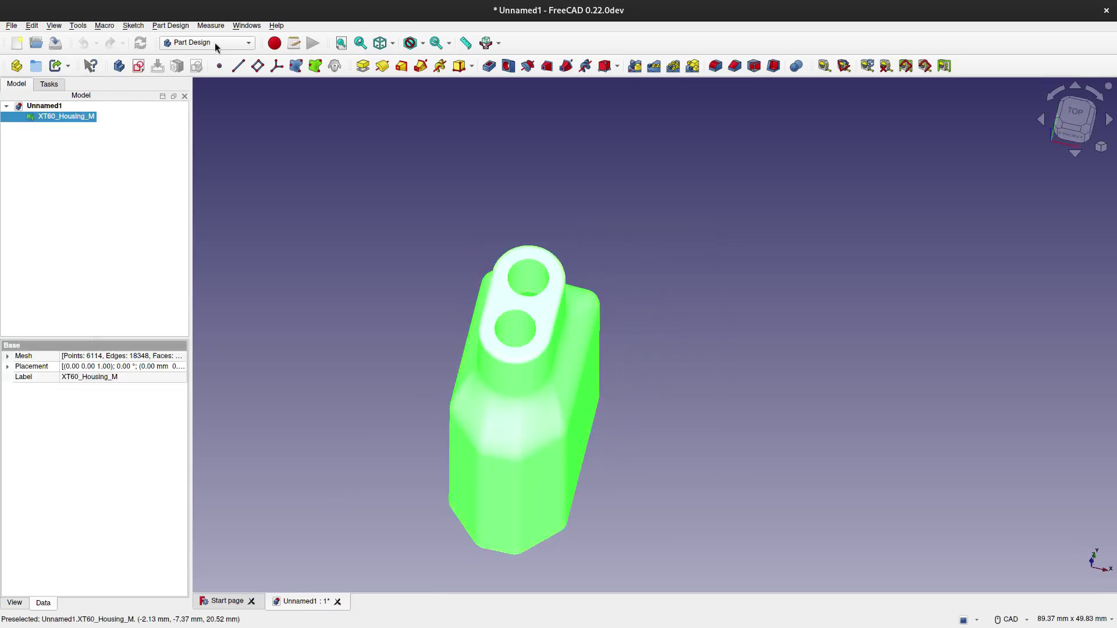
{"action": "left_click", "coordinate": [204, 46]}
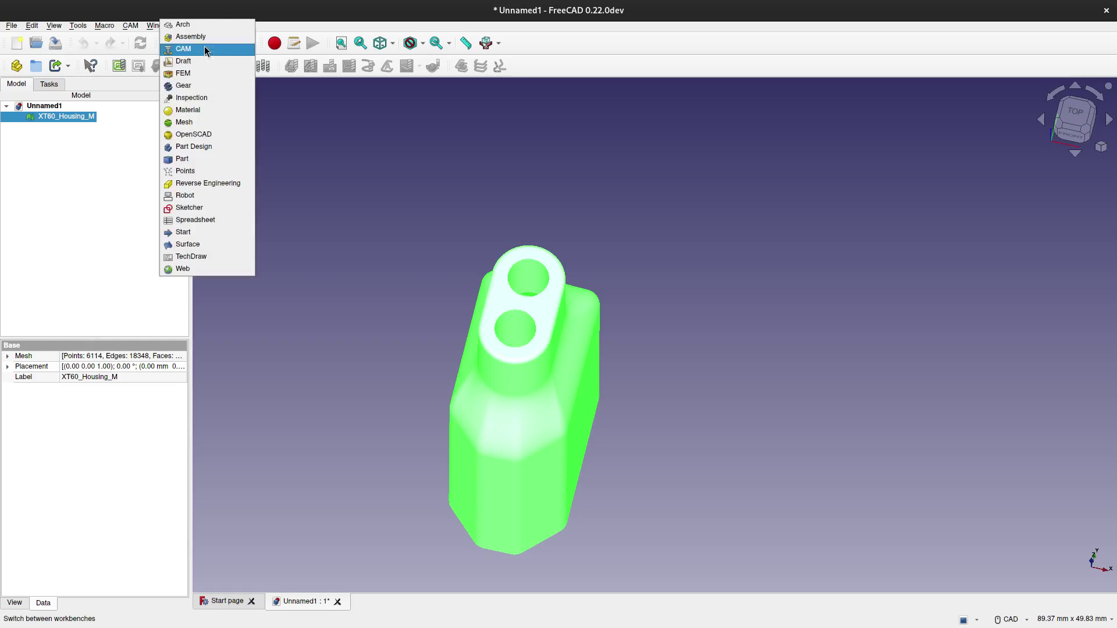
{"action": "left_click", "coordinate": [182, 159]}
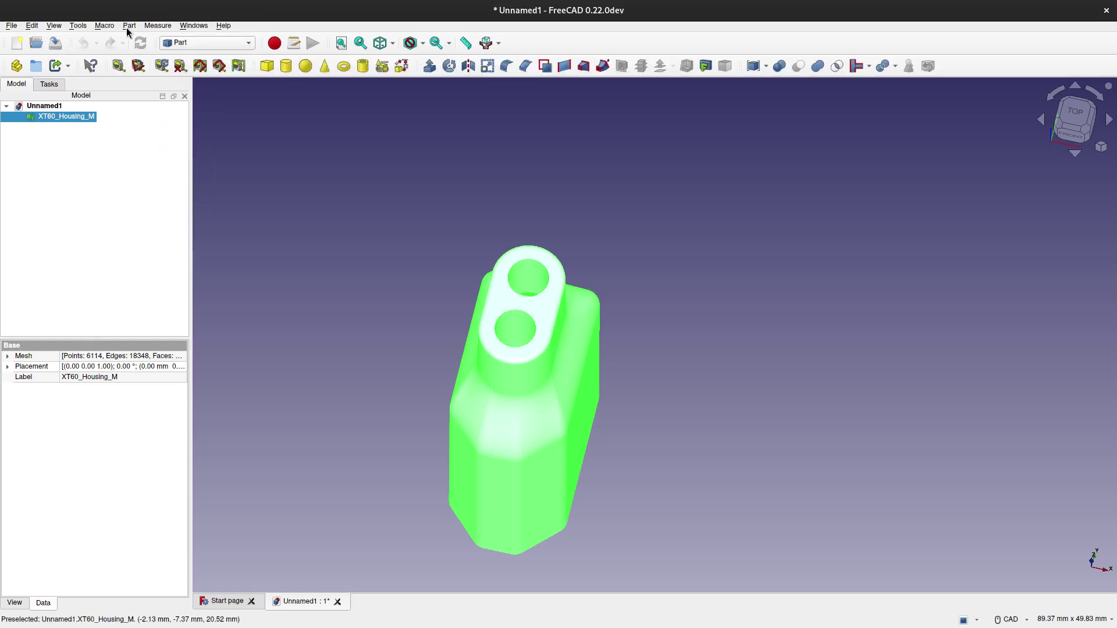
{"action": "left_click", "coordinate": [129, 26]}
{"action": "left_click", "coordinate": [174, 114]}
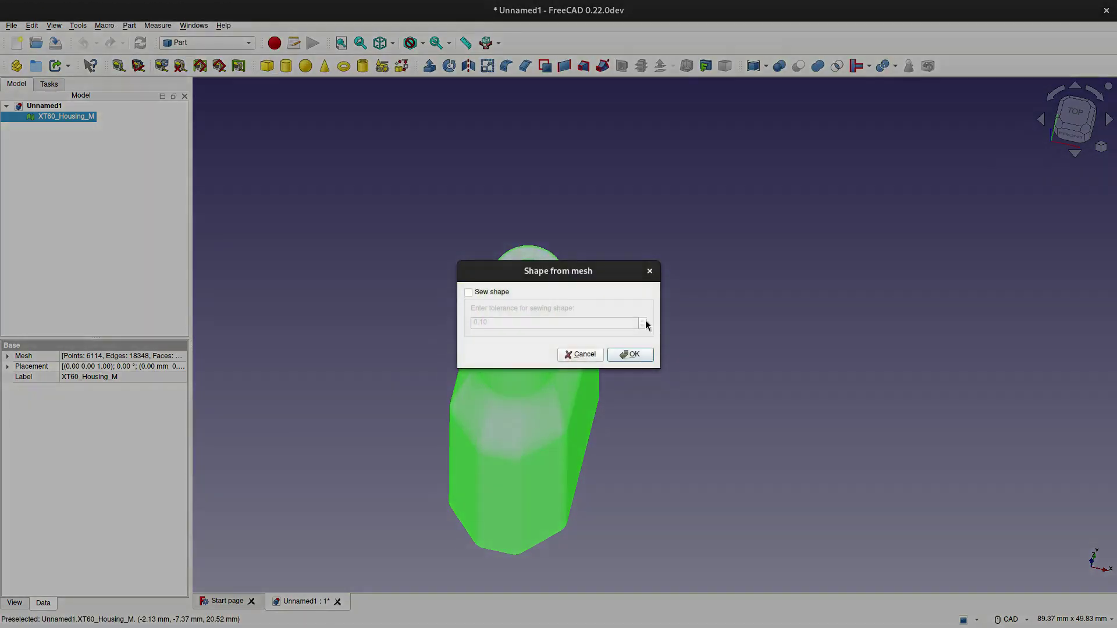
{"action": "left_click", "coordinate": [613, 358]}
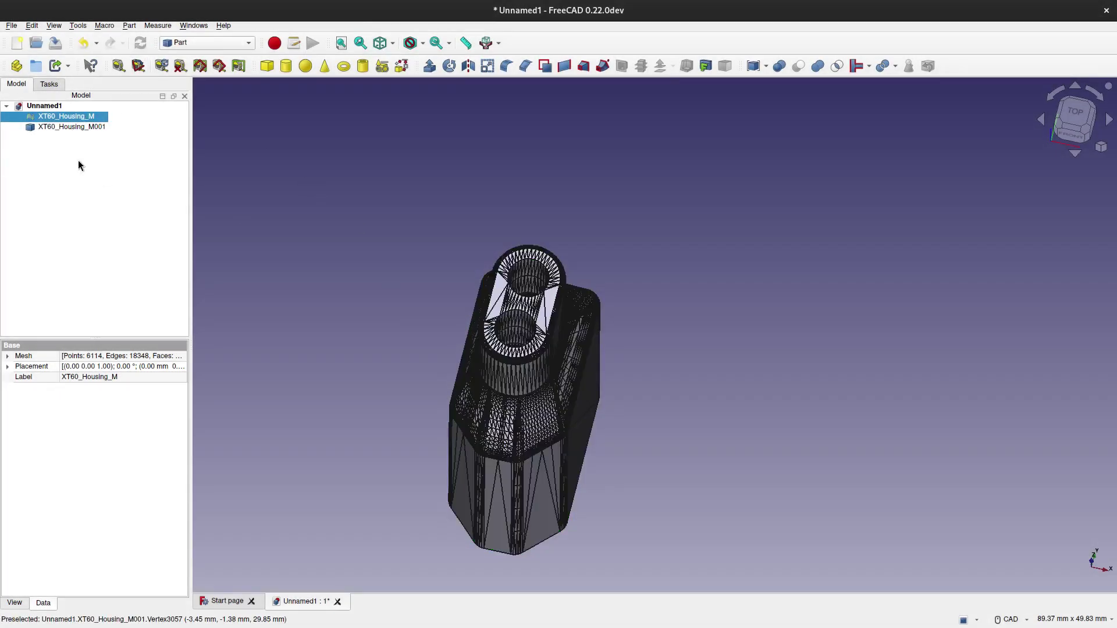
- Convert the new XT60_Housing_M001 shape into a solid
{"action": "left_click", "coordinate": [82, 127]}
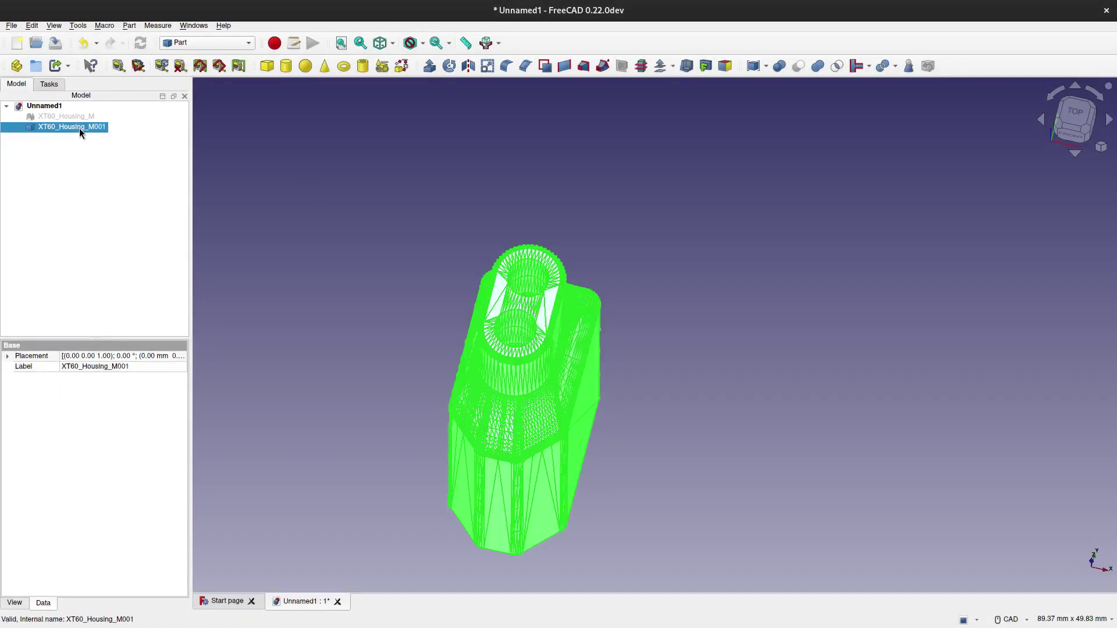
{"action": "left_click", "coordinate": [129, 26]}
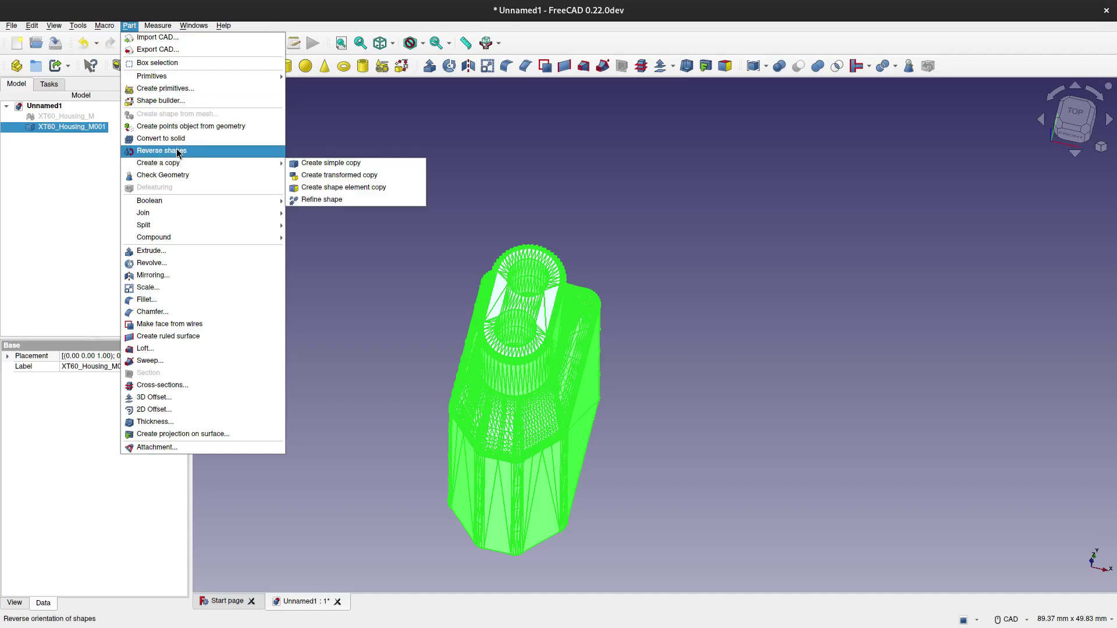
{"action": "left_click", "coordinate": [181, 140]}
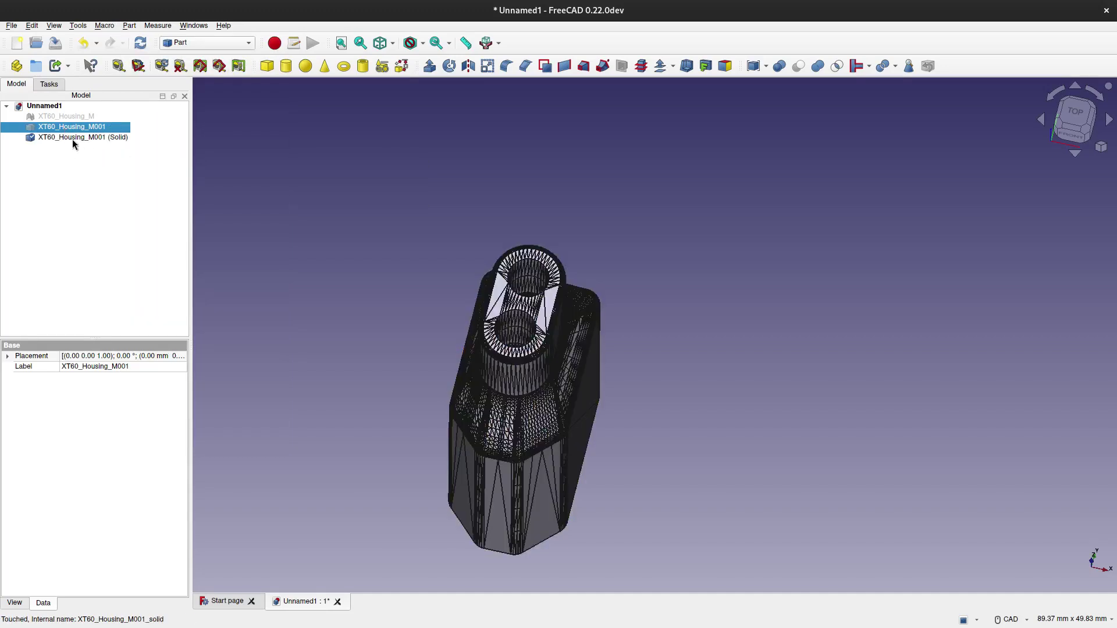
- Make the XT60_Housing_M001 solid the base of a new Part Design body and pick its top face
{"action": "left_click", "coordinate": [73, 138]}
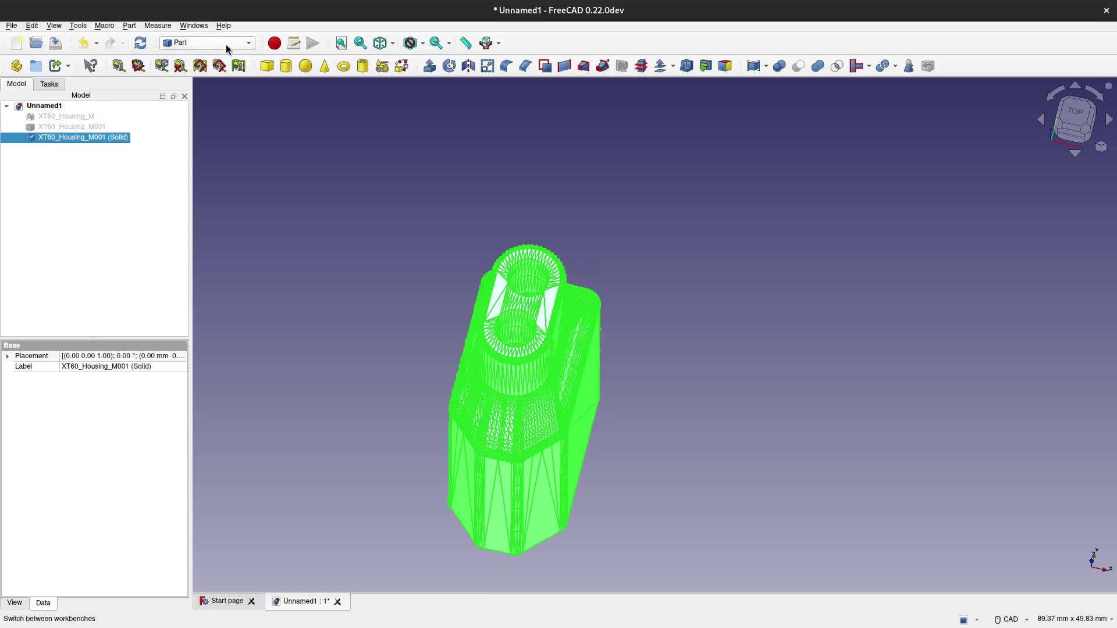
{"action": "left_click", "coordinate": [207, 43]}
{"action": "left_click", "coordinate": [186, 149]}
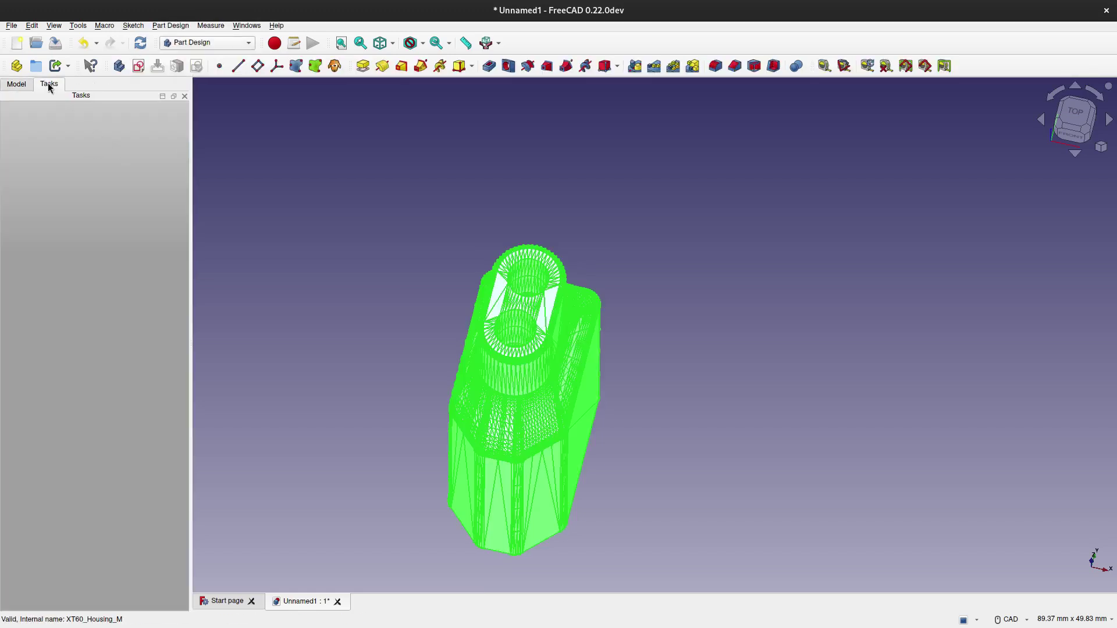
{"action": "left_click", "coordinate": [17, 85]}
{"action": "left_click", "coordinate": [119, 66]}
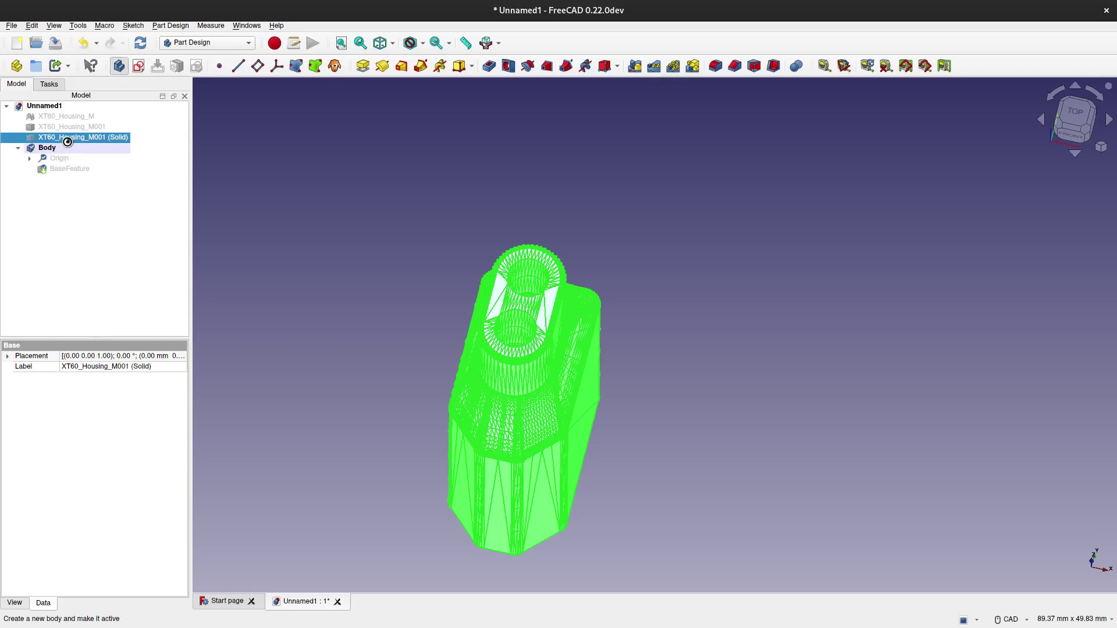
{"action": "left_click", "coordinate": [272, 200]}
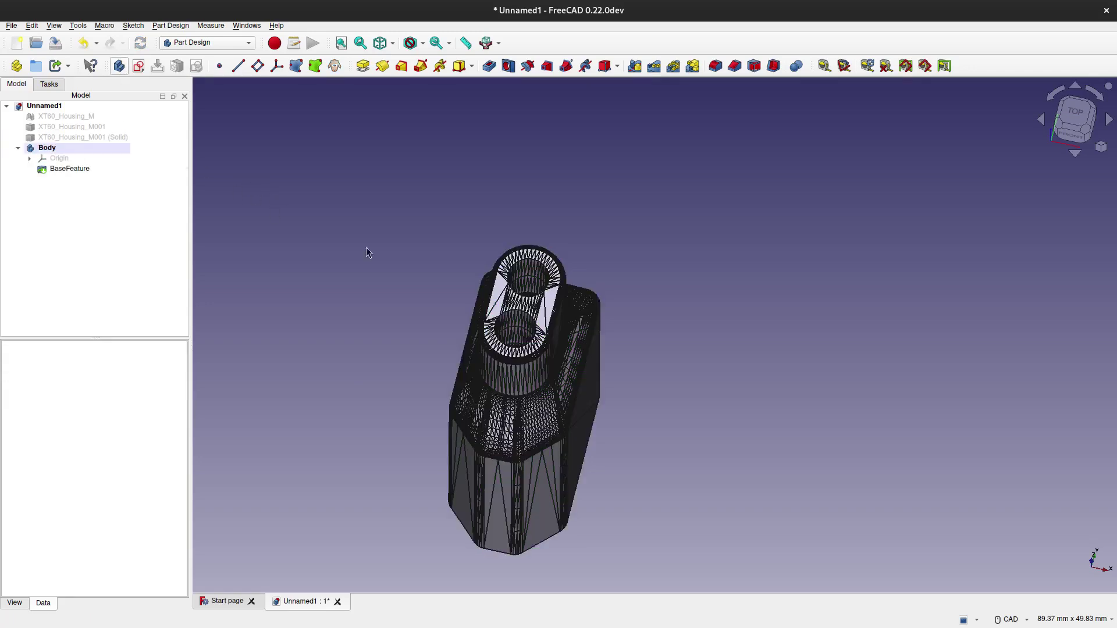
{"action": "left_click", "coordinate": [550, 307]}
- Start a sketch on the top face and reference edges around both wire holes
{"action": "left_click", "coordinate": [138, 66]}
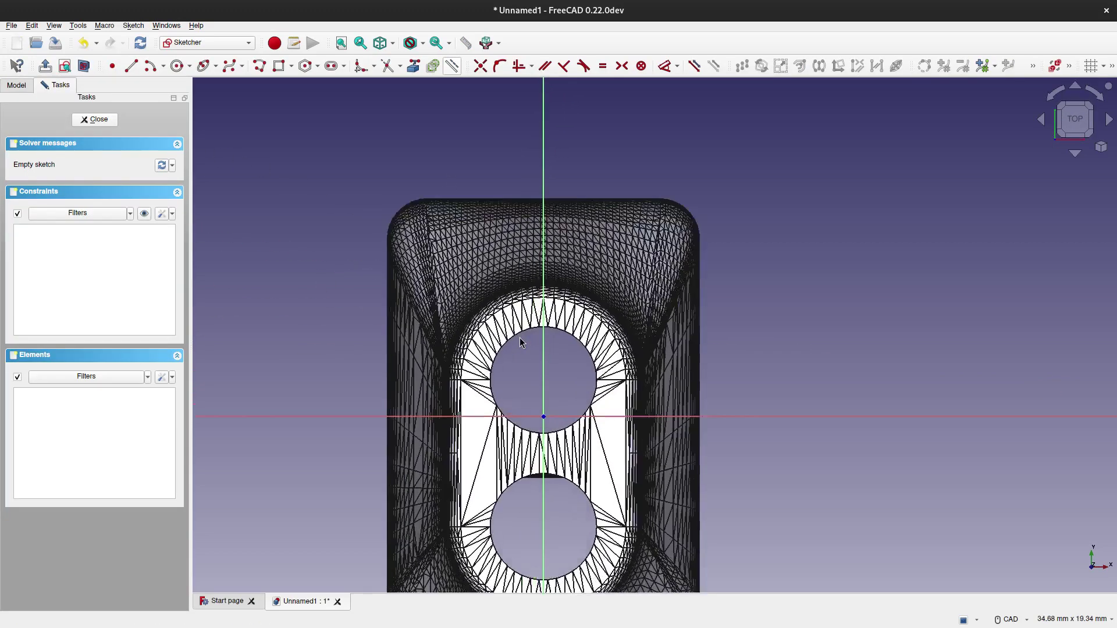
{"action": "scroll", "coordinate": [519, 337], "scroll_direction": "up", "scroll_amount": 1}
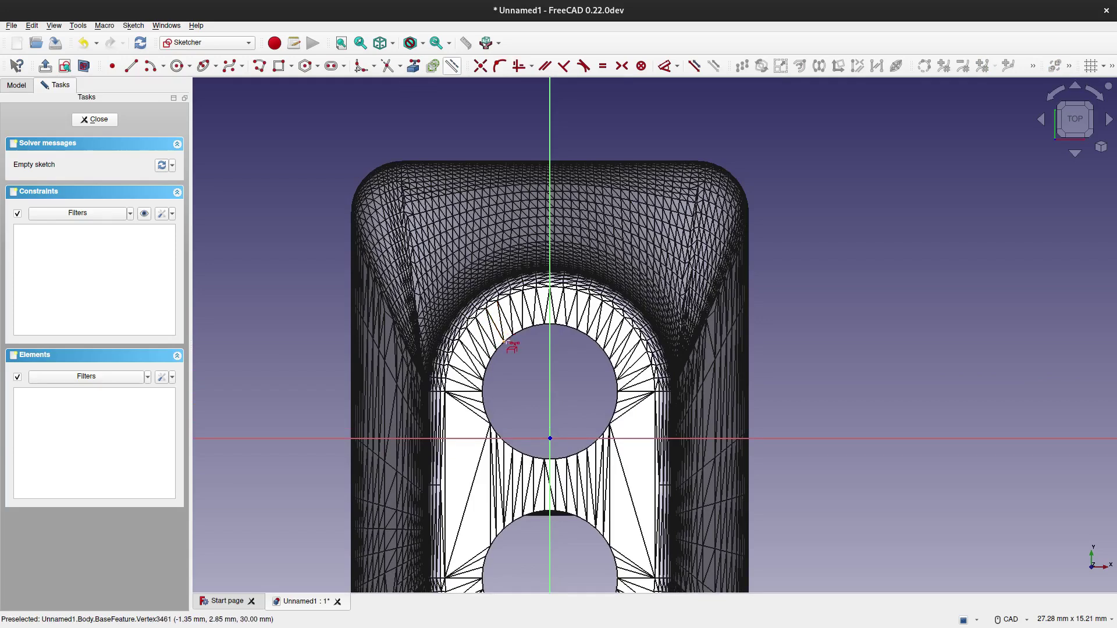
{"action": "left_click", "coordinate": [535, 463]}
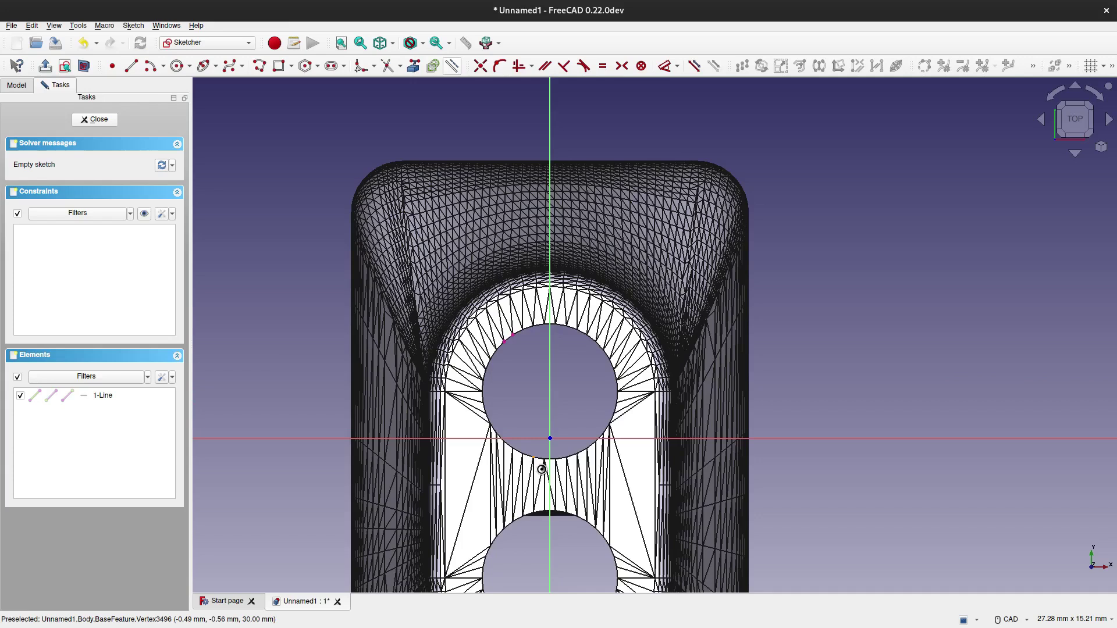
{"action": "left_click", "coordinate": [533, 458]}
{"action": "middle_click_drag", "start_coordinate": [489, 561], "coordinate": [456, 427]}
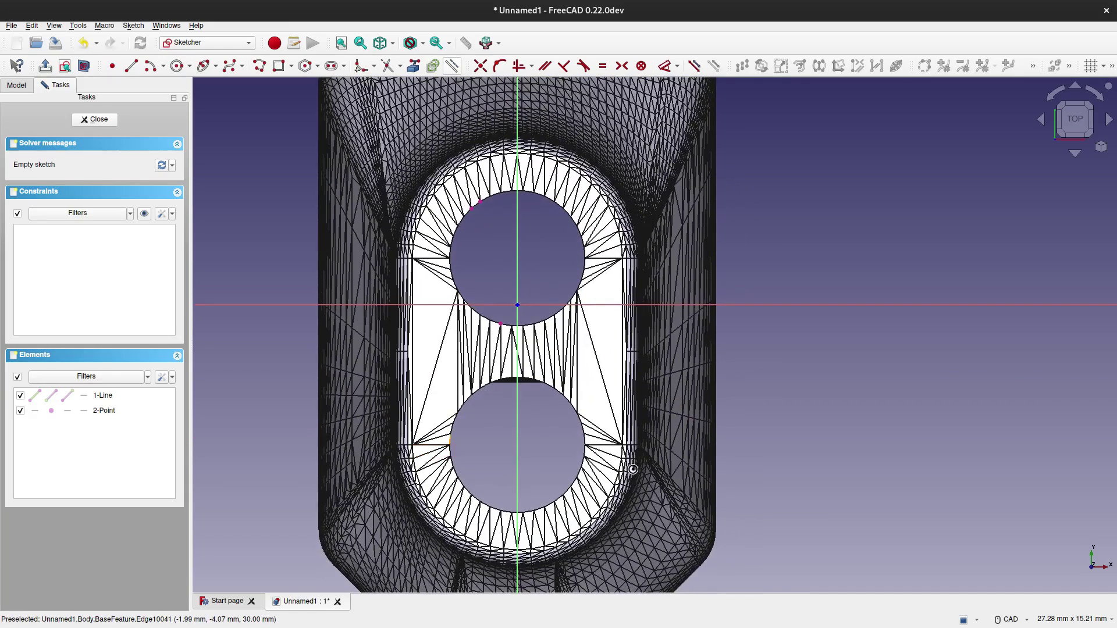
{"action": "left_click", "coordinate": [584, 447]}
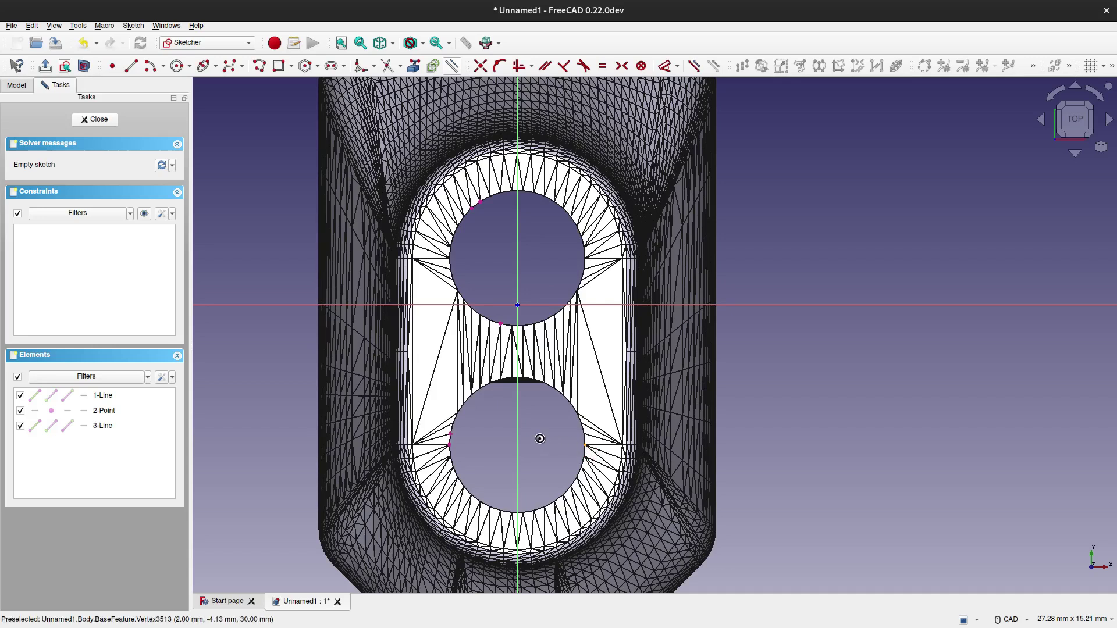
{"action": "left_click", "coordinate": [540, 439]}
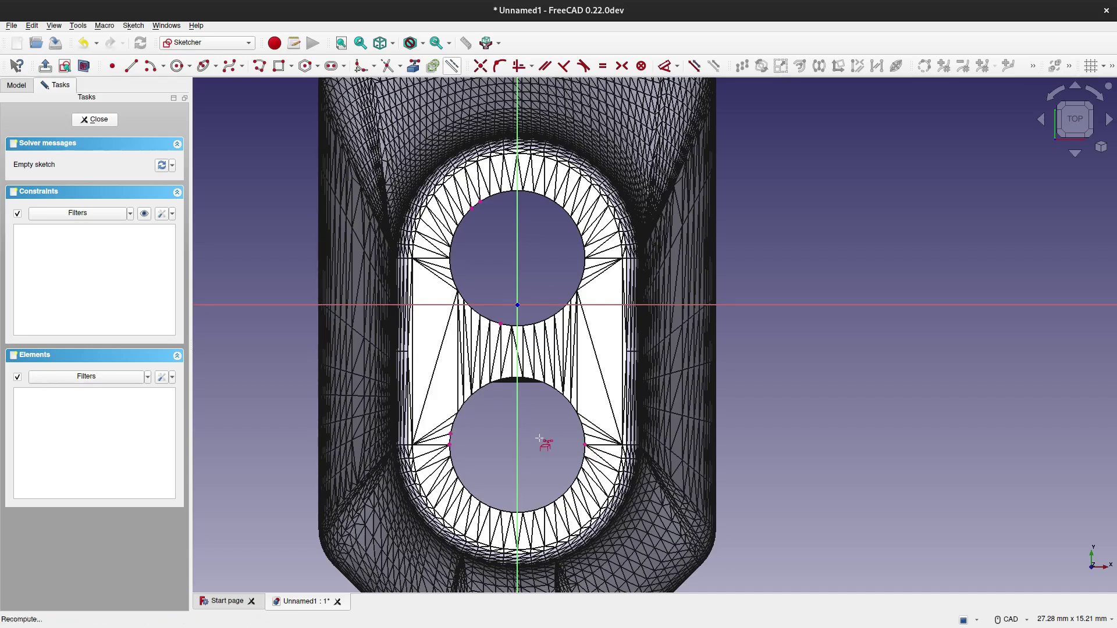
{"action": "left_click", "coordinate": [433, 66]}
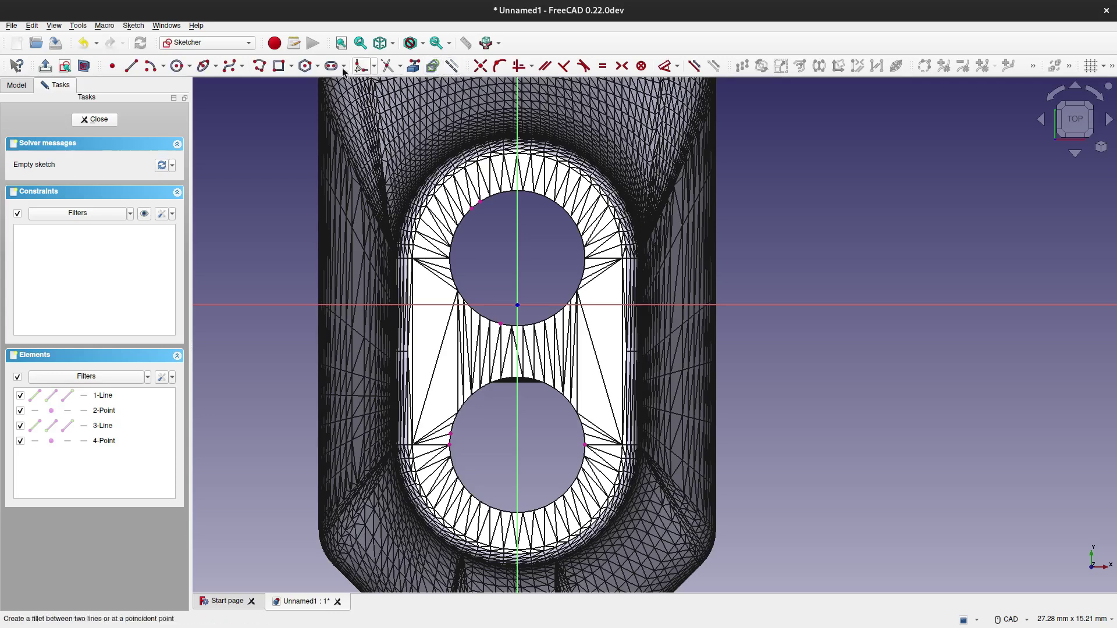
- Draw three-point circles using the rim points of the holes
{"action": "left_click", "coordinate": [189, 66]}
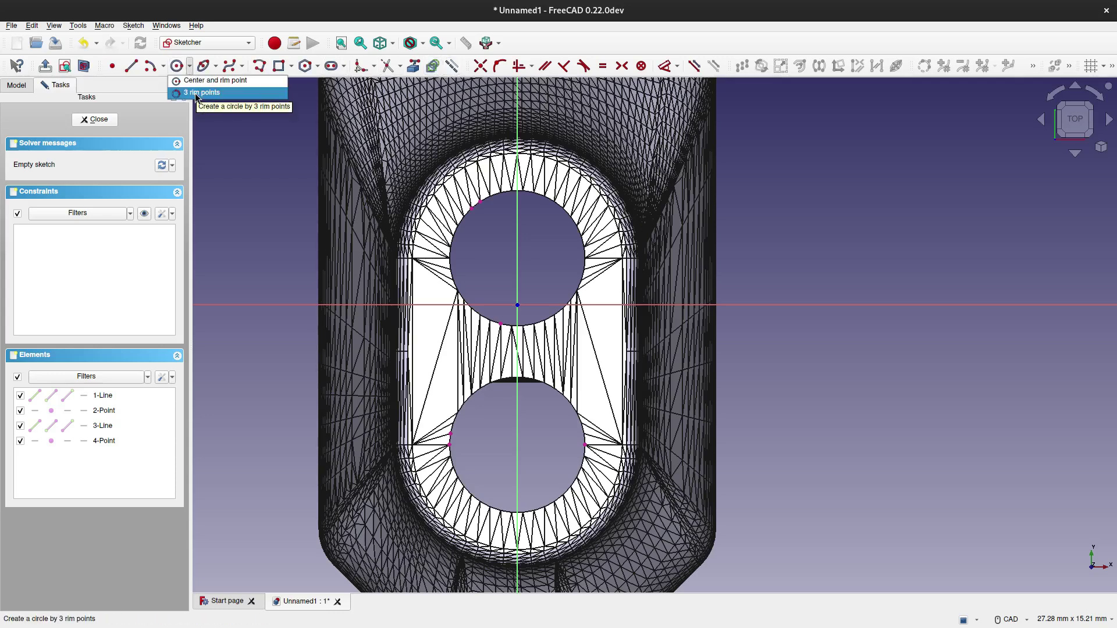
{"action": "left_click", "coordinate": [202, 87]}
{"action": "left_click", "coordinate": [480, 203]}
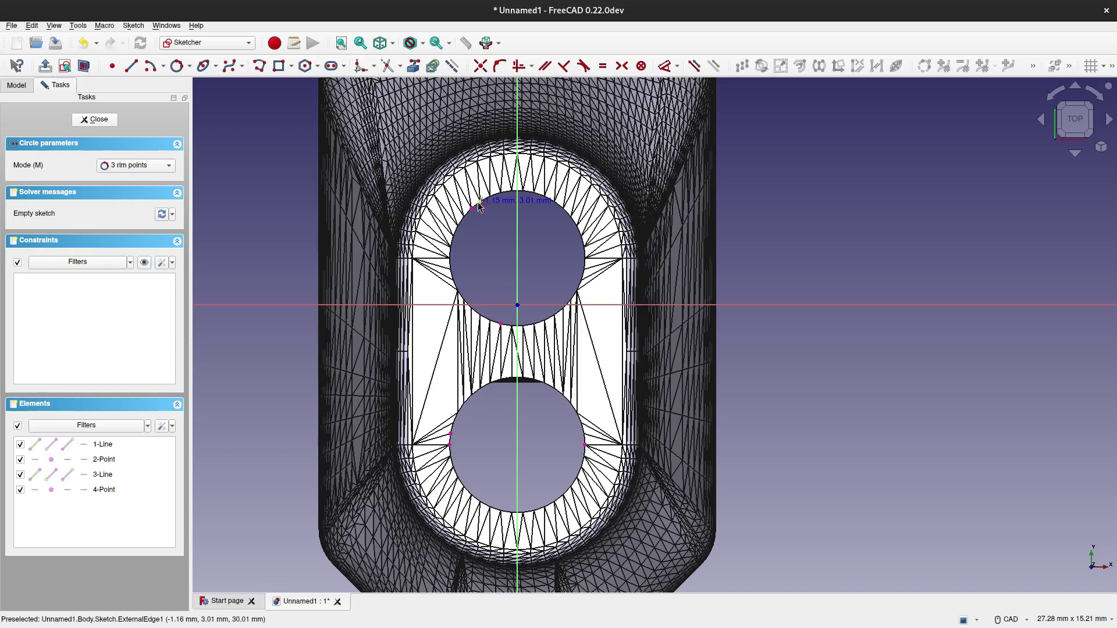
{"action": "left_click", "coordinate": [500, 324]}
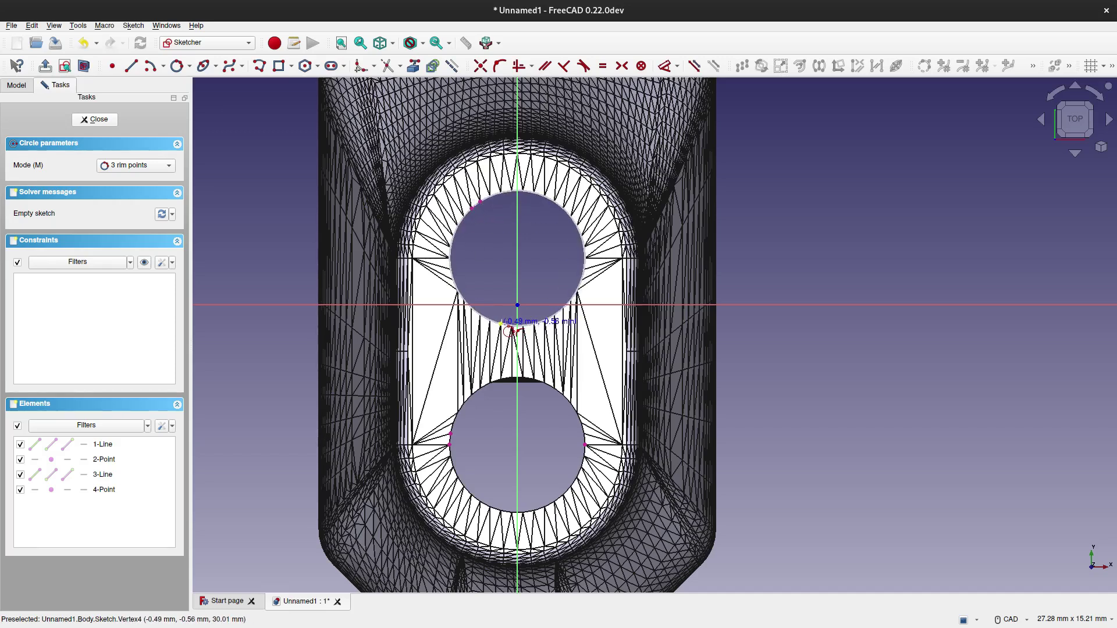
{"action": "left_click", "coordinate": [451, 438]}
{"action": "left_click", "coordinate": [451, 444]}
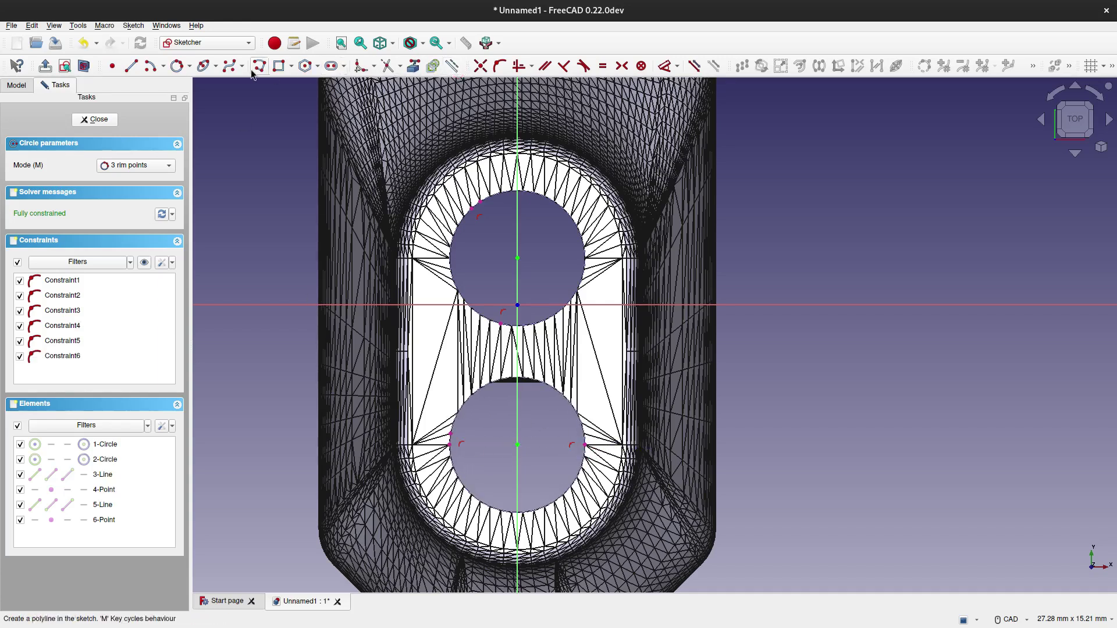
- Draw centre-and-radius circles over the upper and lower wire holes
{"action": "left_click", "coordinate": [191, 67]}
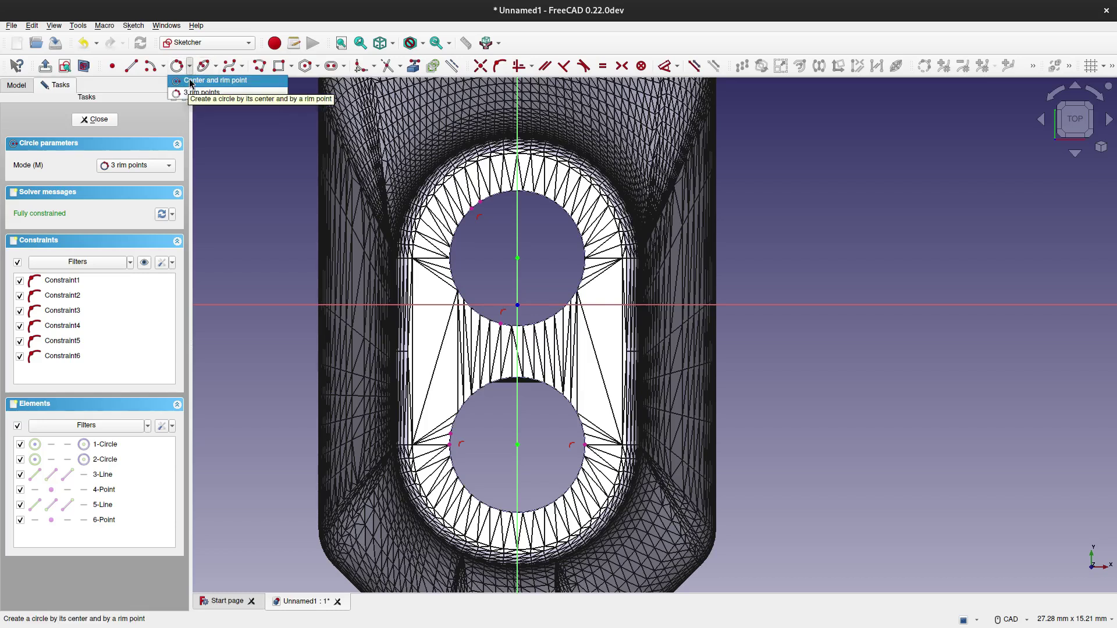
{"action": "left_click", "coordinate": [214, 80]}
{"action": "left_click", "coordinate": [517, 258]}
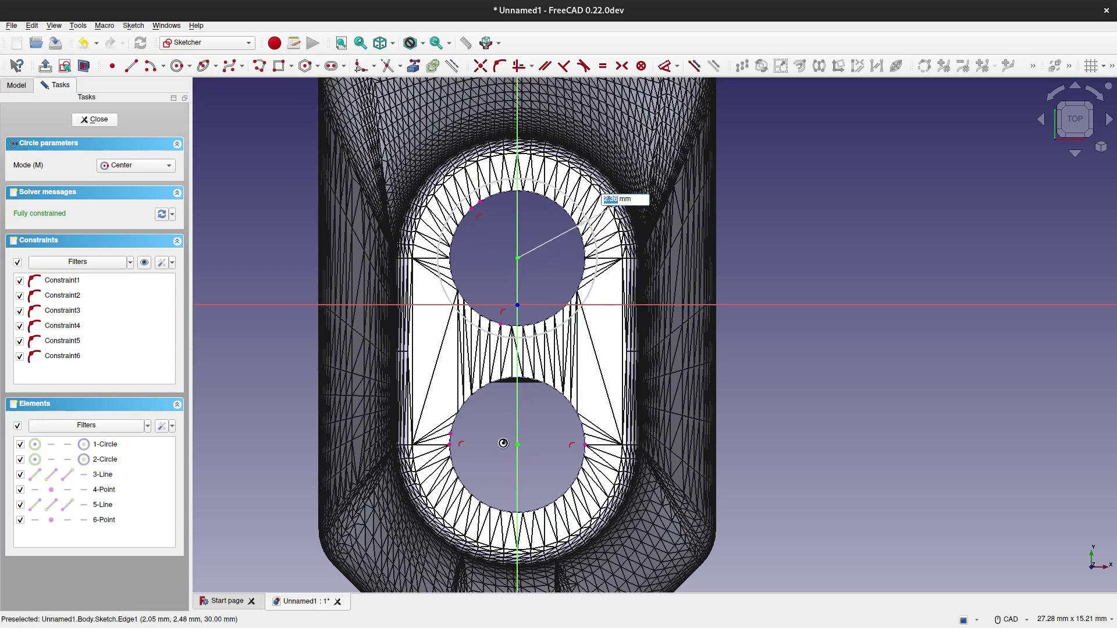
{"action": "left_click", "coordinate": [517, 445]}
{"action": "left_click", "coordinate": [517, 445]}
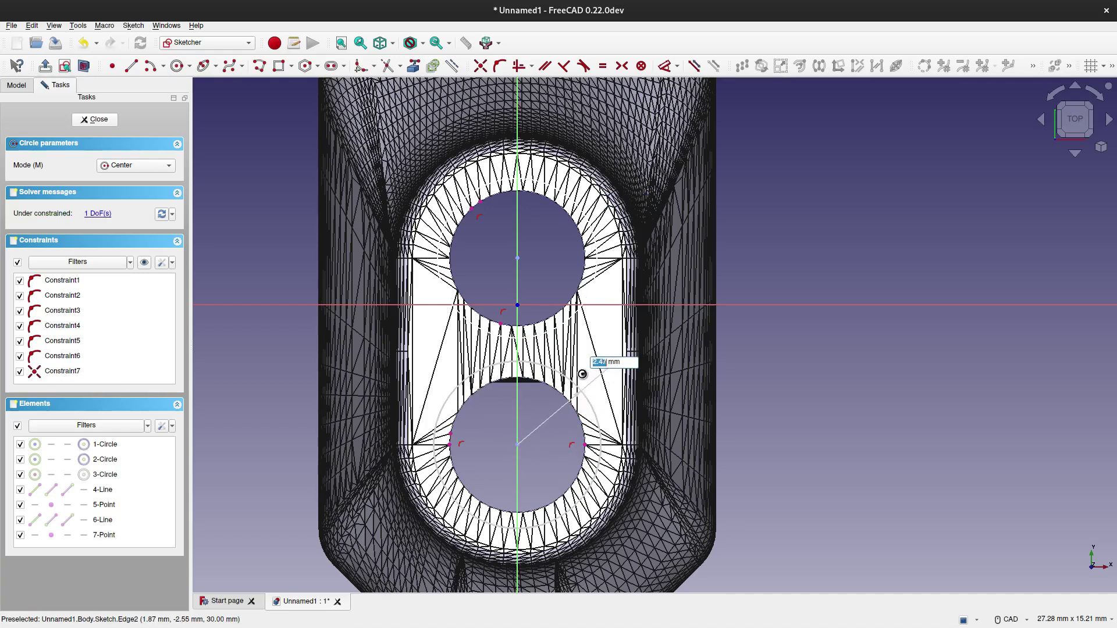
{"action": "left_click", "coordinate": [578, 391]}
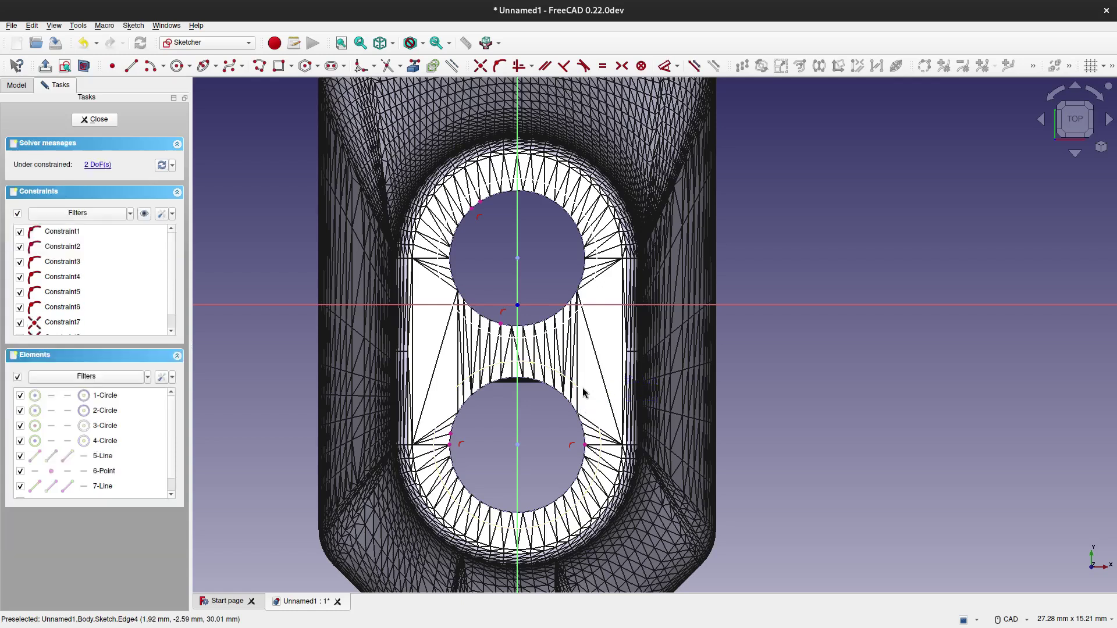
- Make both circles equal with a 4.94054 mm diameter, close the report view and exit the sketch
{"action": "left_click", "coordinate": [583, 393]}
{"action": "left_click", "coordinate": [604, 249]}
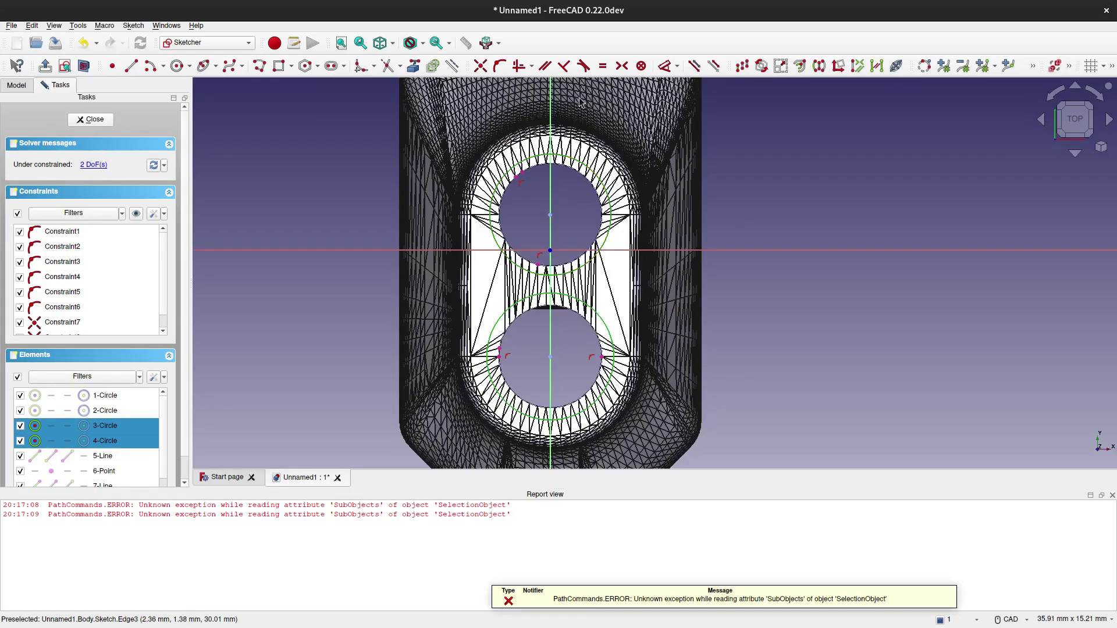
{"action": "key", "text": "e"}
{"action": "left_click", "coordinate": [1110, 498]}
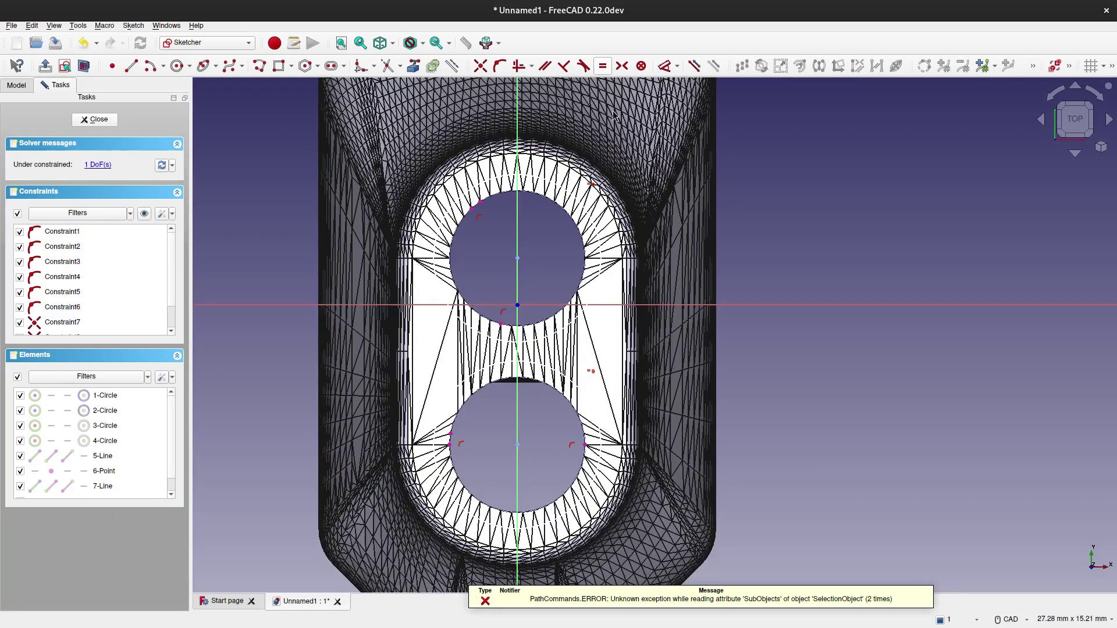
{"action": "left_click", "coordinate": [665, 66]}
{"action": "left_click", "coordinate": [585, 209]}
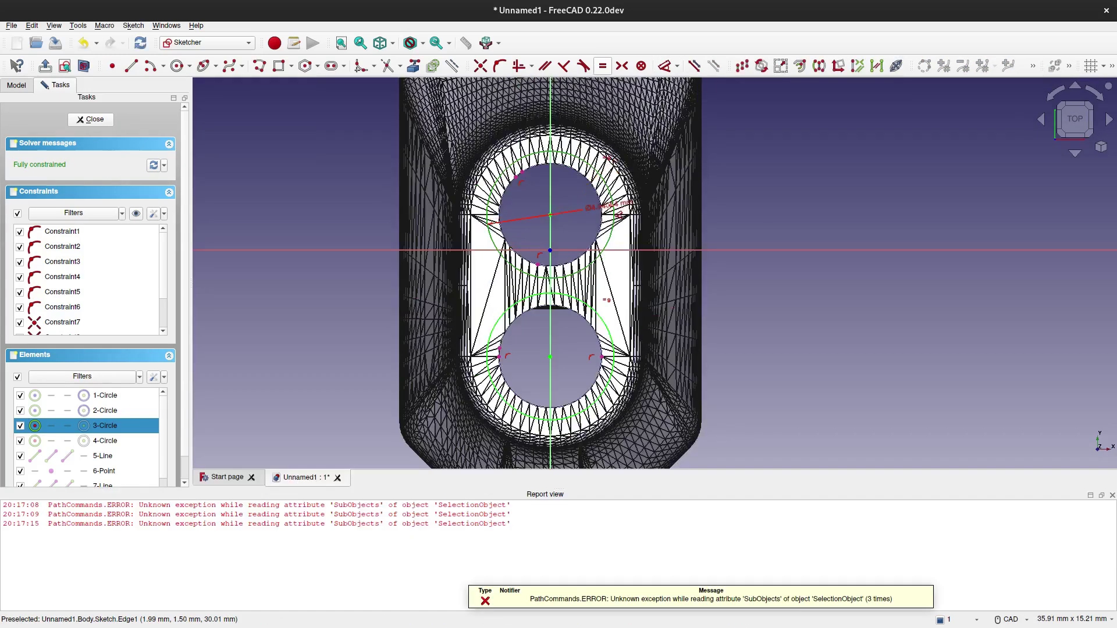
{"action": "left_click", "coordinate": [381, 178]}
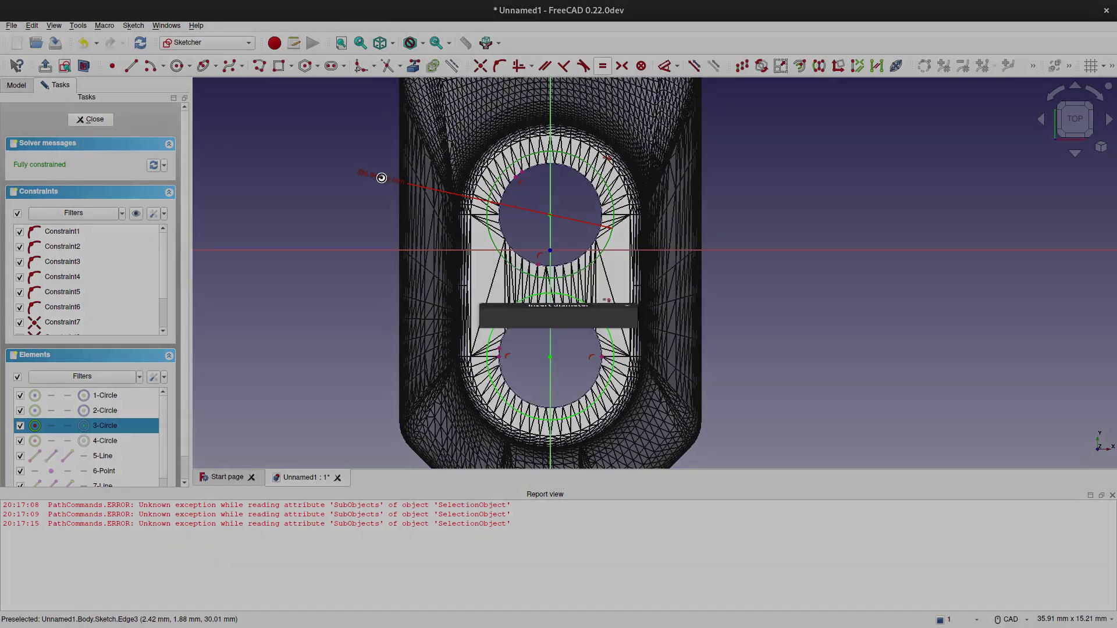
{"action": "key", "text": "Return"}
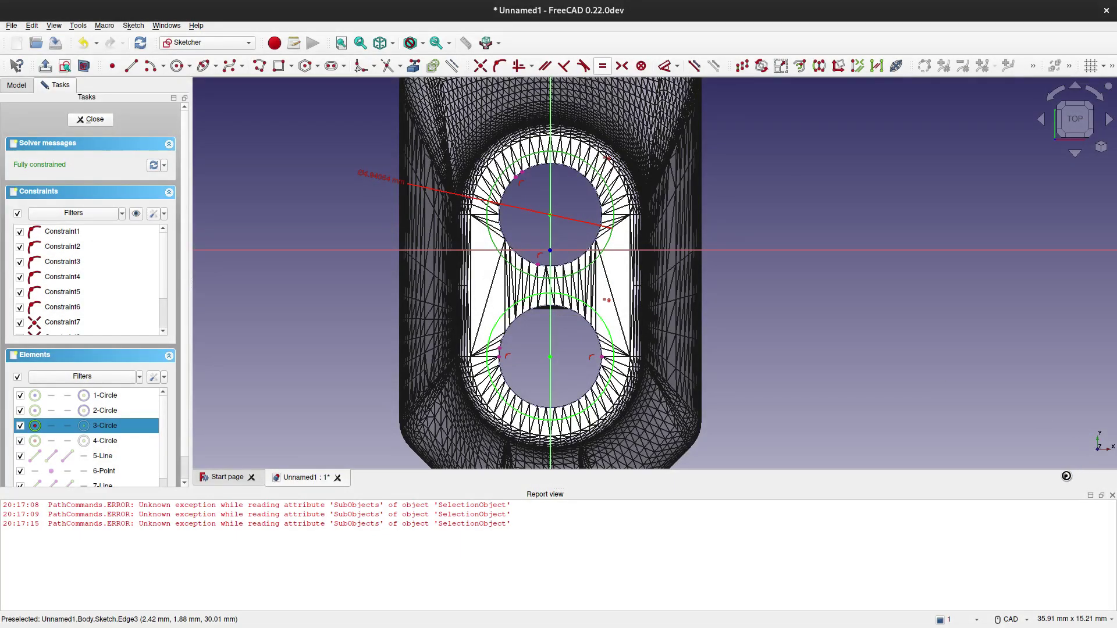
{"action": "left_click", "coordinate": [1111, 495]}
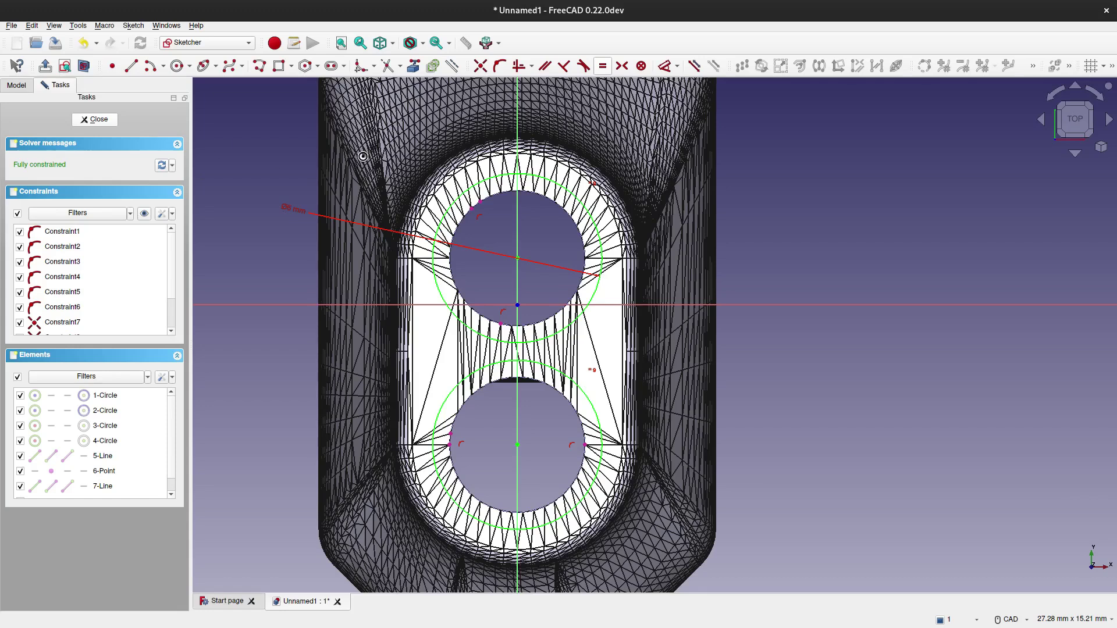
{"action": "key", "text": "Escape"}
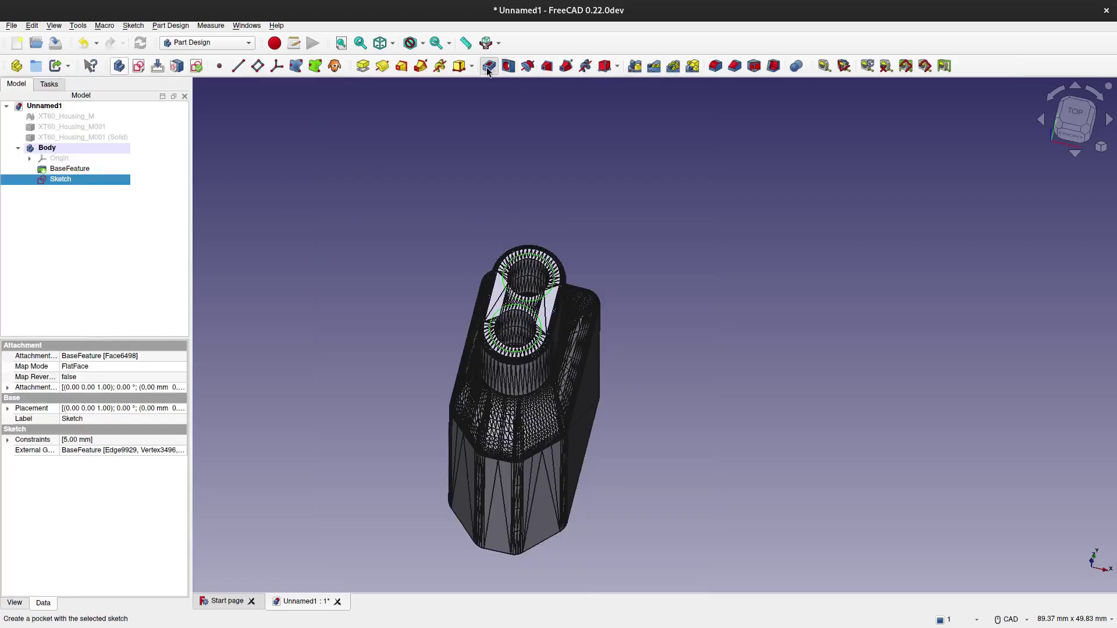
- Pocket the sketched circles through all of the housing to open both wire holes
{"action": "left_click", "coordinate": [487, 66]}
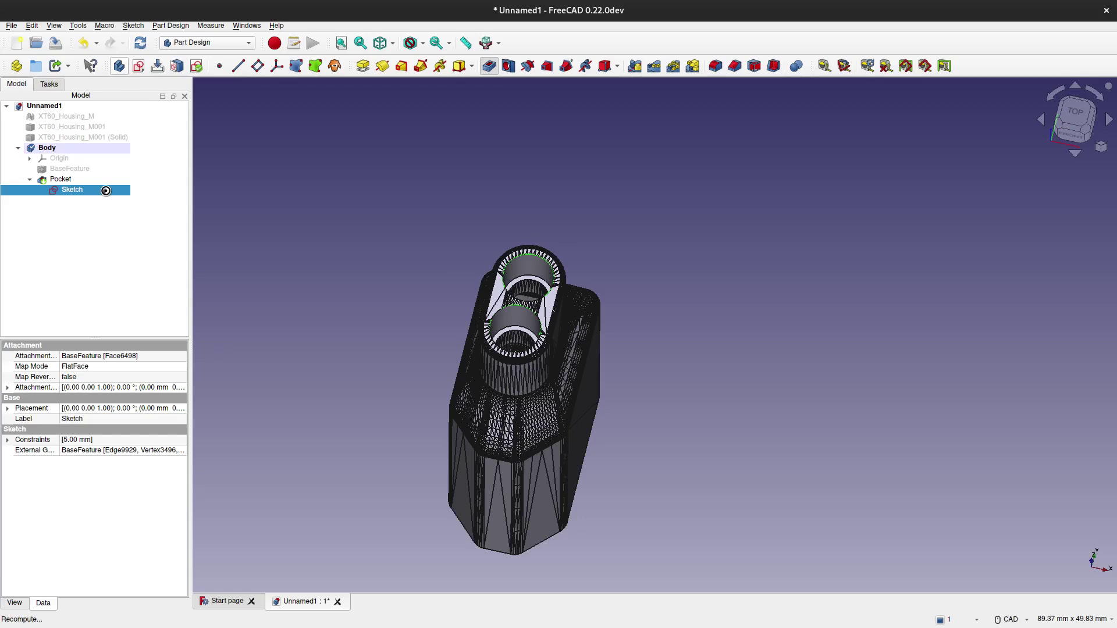
{"action": "left_click", "coordinate": [111, 164]}
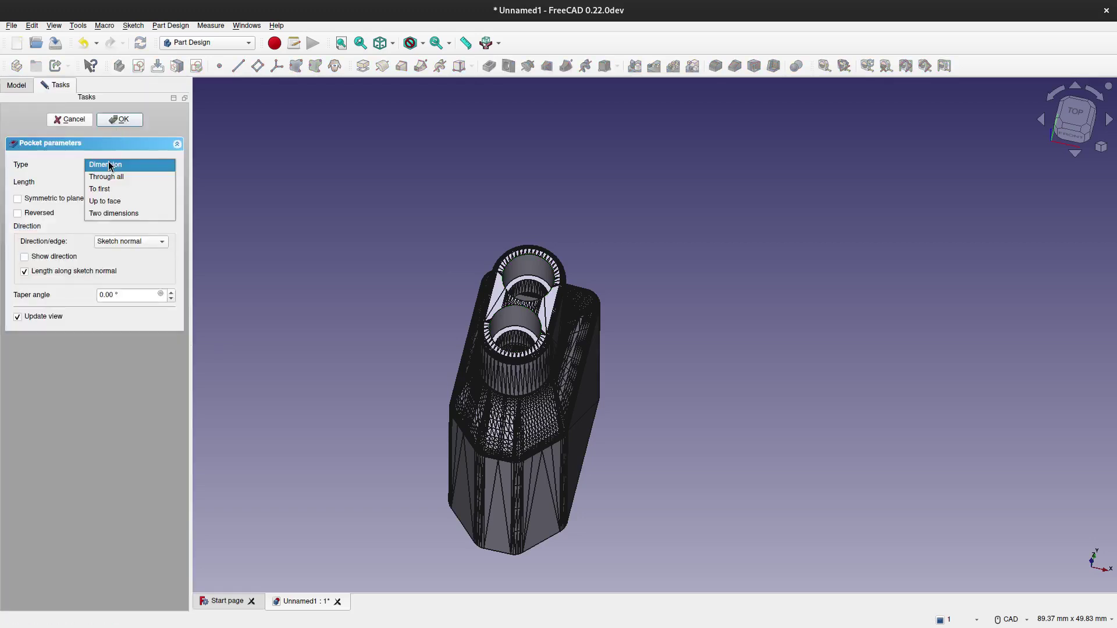
{"action": "left_click", "coordinate": [119, 165]}
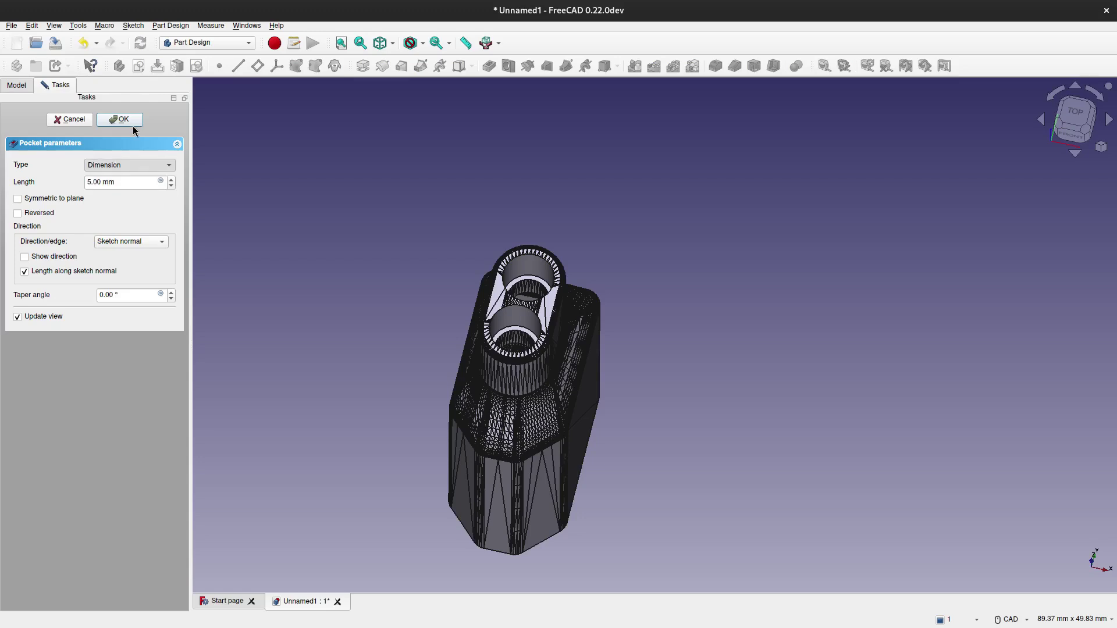
{"action": "left_click", "coordinate": [133, 120]}
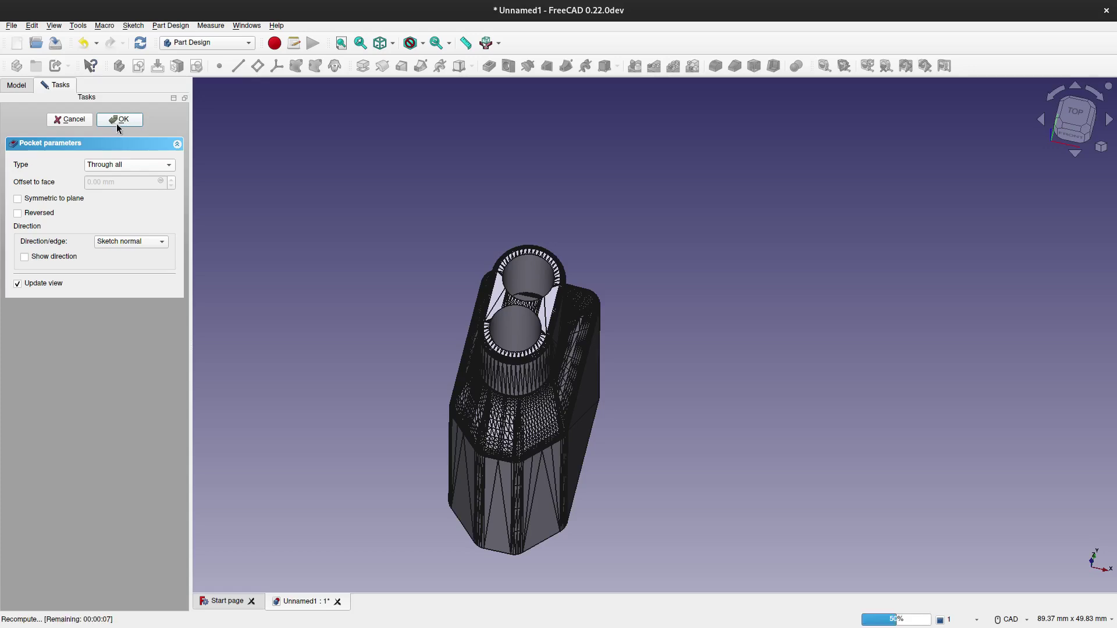
- Save the document under the name 2
{"action": "left_click", "coordinate": [10, 25]}
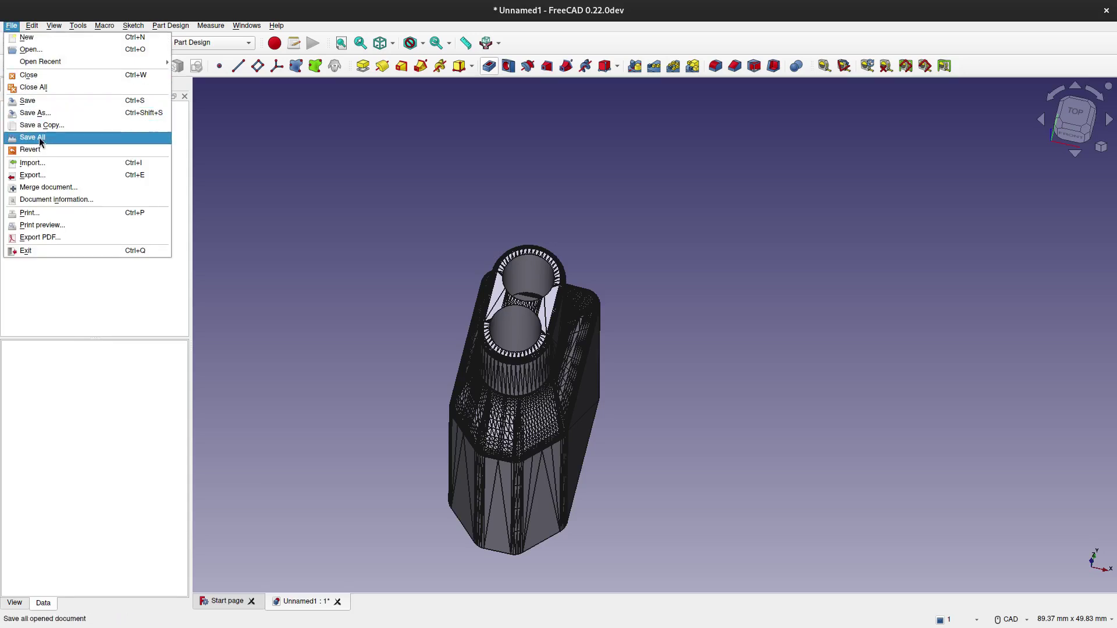
{"action": "left_click", "coordinate": [30, 100]}
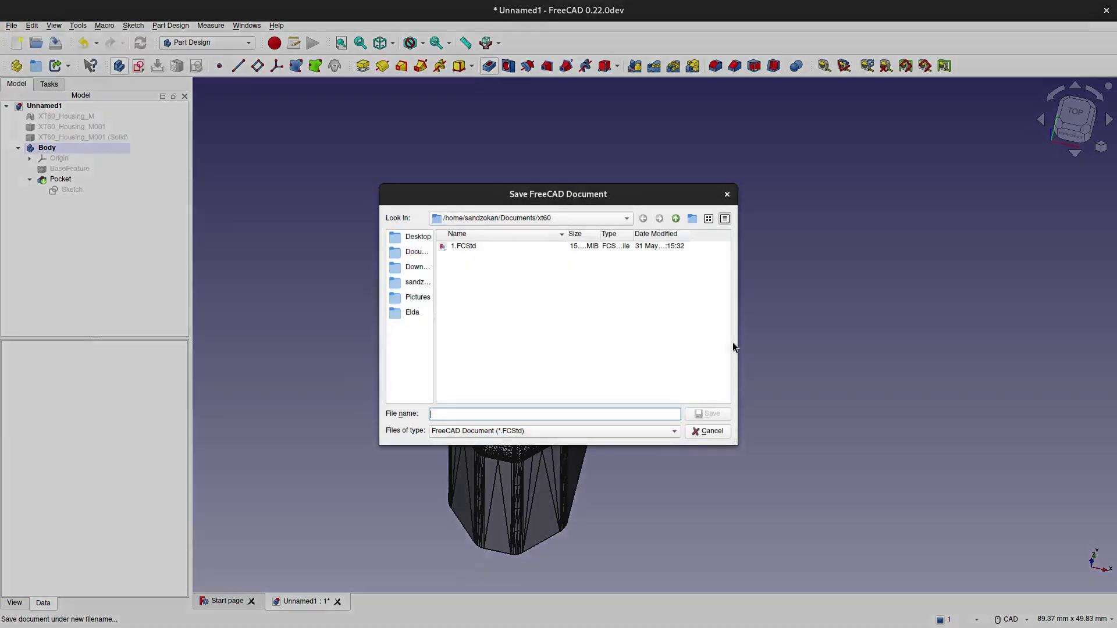
{"action": "type", "text": "2"}
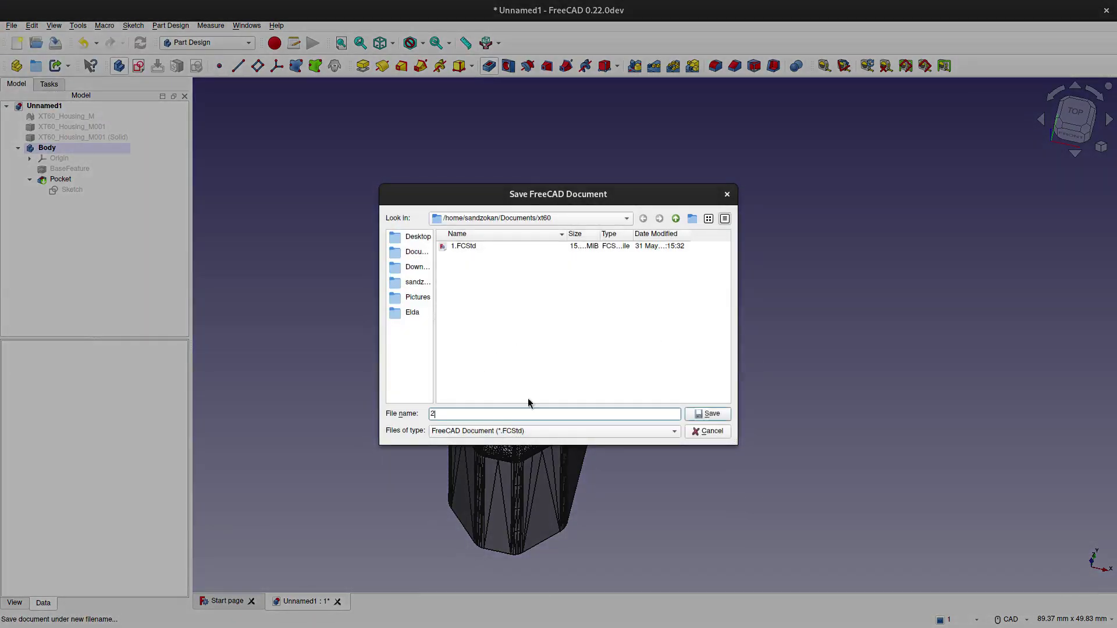
{"action": "left_click", "coordinate": [704, 415]}
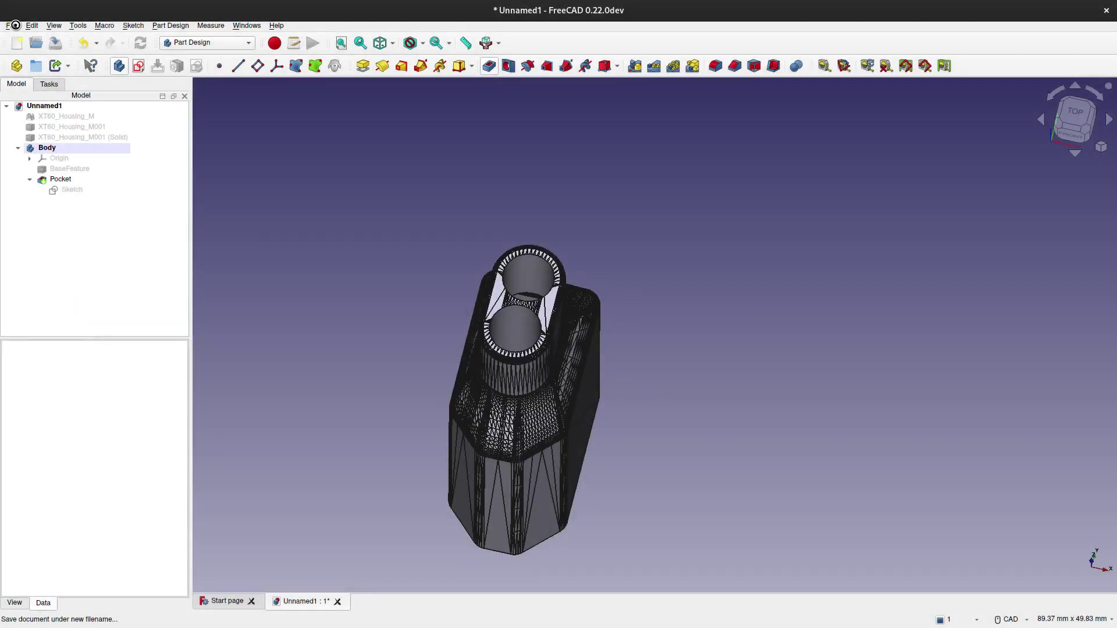
- Export the Body as the STL file 2-Body.stl
{"action": "left_click", "coordinate": [13, 26]}
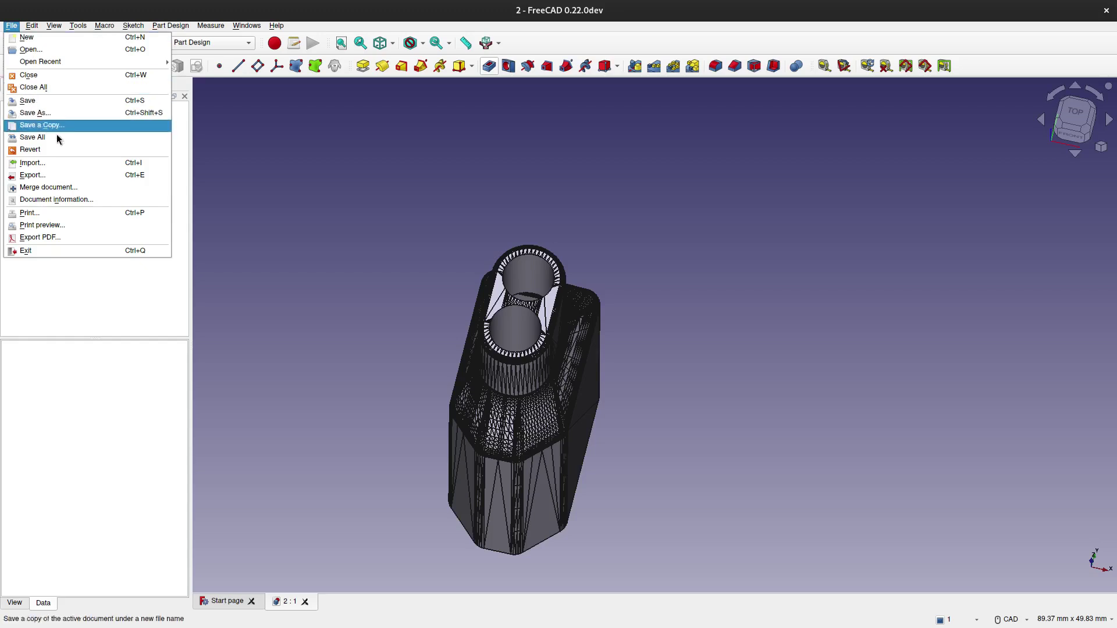
{"action": "left_click", "coordinate": [51, 175]}
{"action": "left_click", "coordinate": [631, 337]}
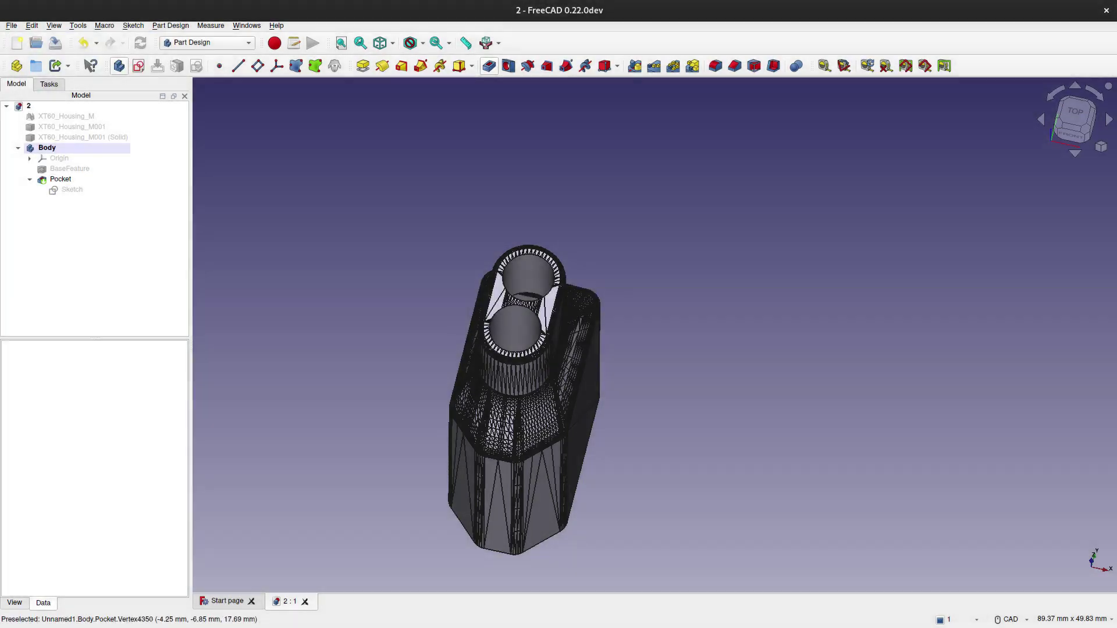
{"action": "left_click", "coordinate": [47, 149]}
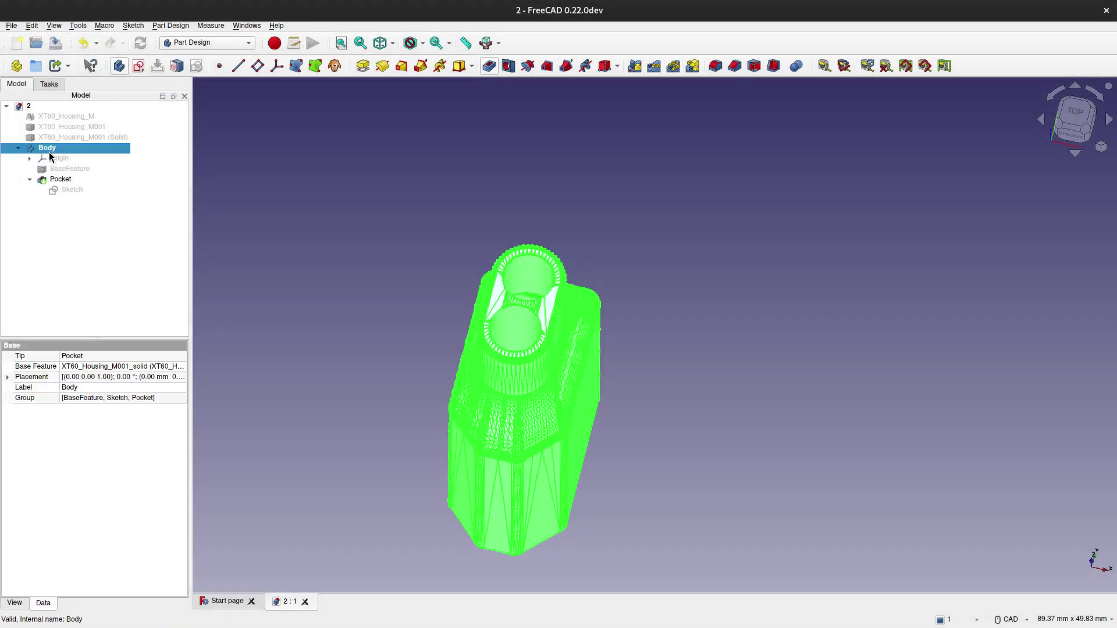
{"action": "left_click", "coordinate": [12, 27]}
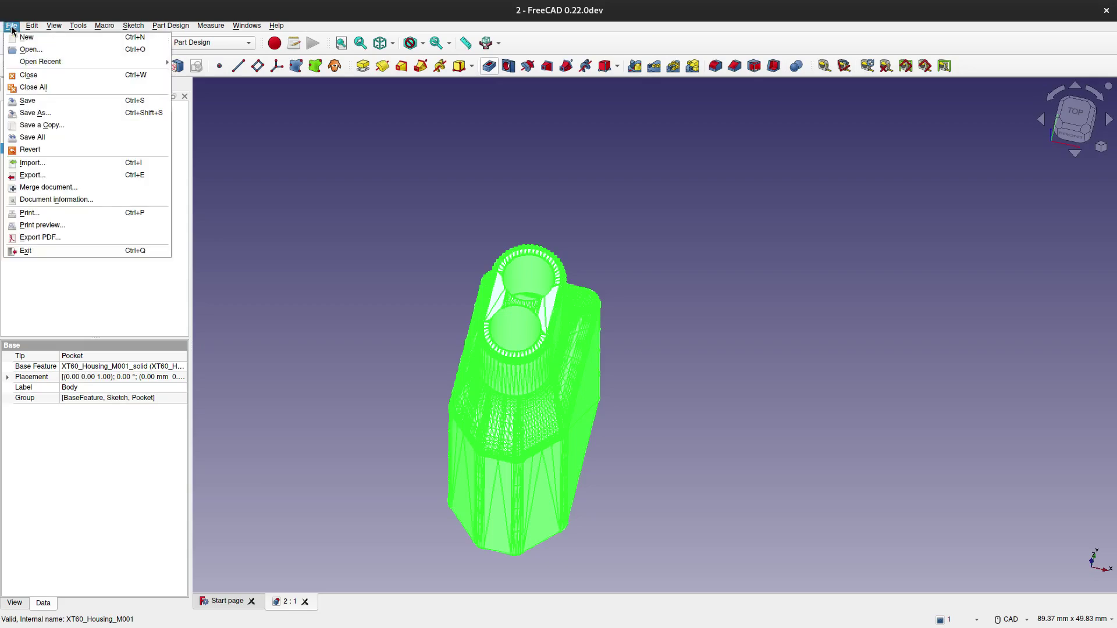
{"action": "left_click", "coordinate": [37, 176]}
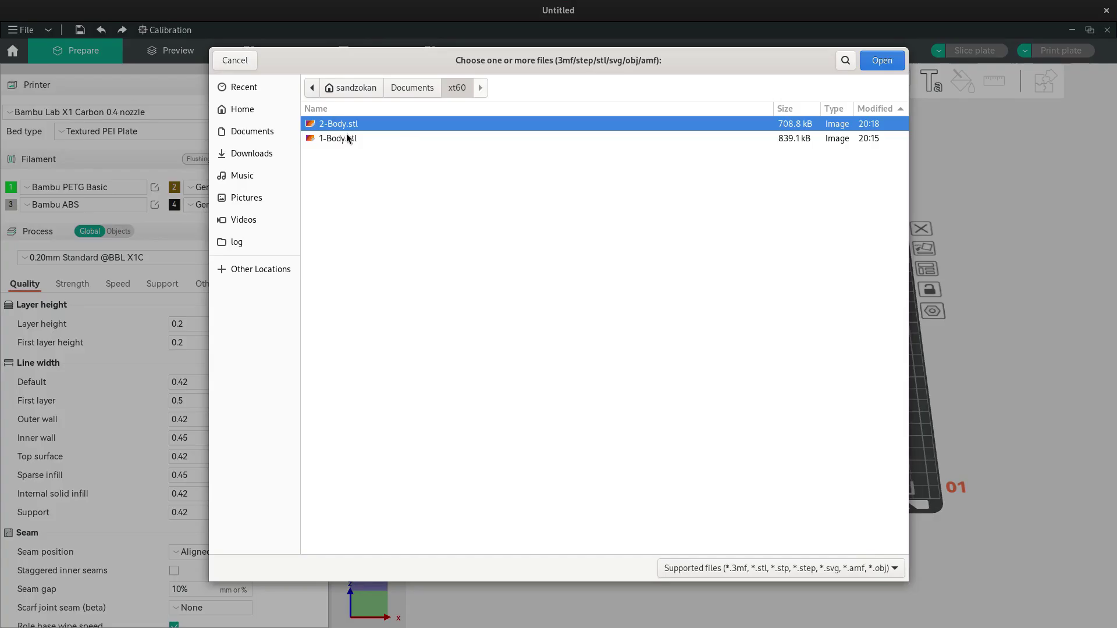
- Import 1-Body.stl and 2-Body.stl as separate objects and arrange them on the plate
{"action": "left_click", "coordinate": [347, 138], "text": "shift"}
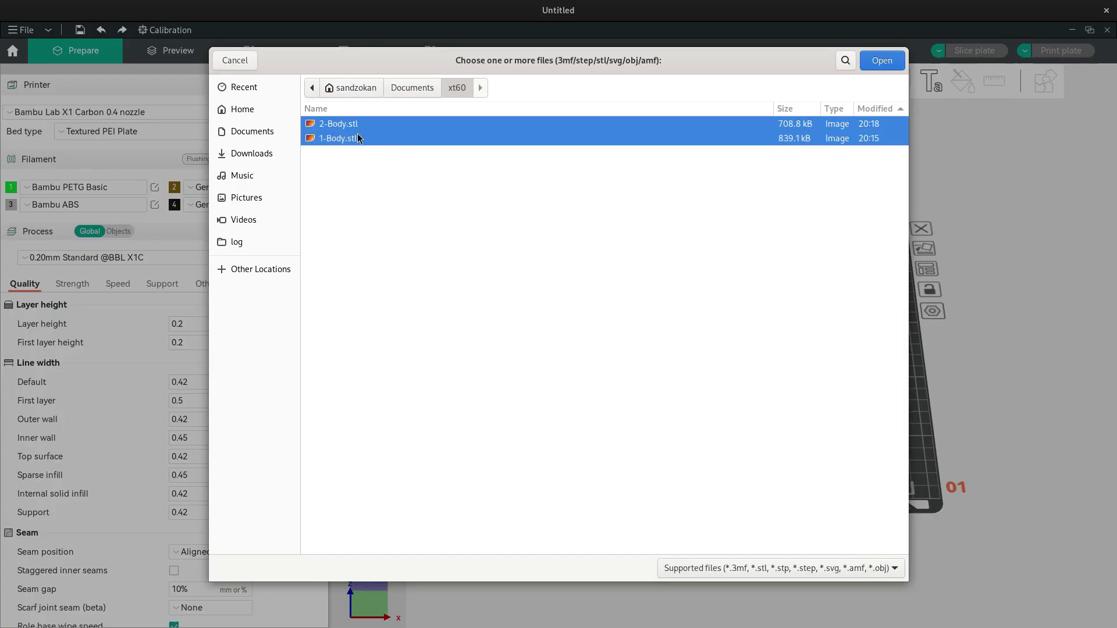
{"action": "left_click", "coordinate": [867, 60]}
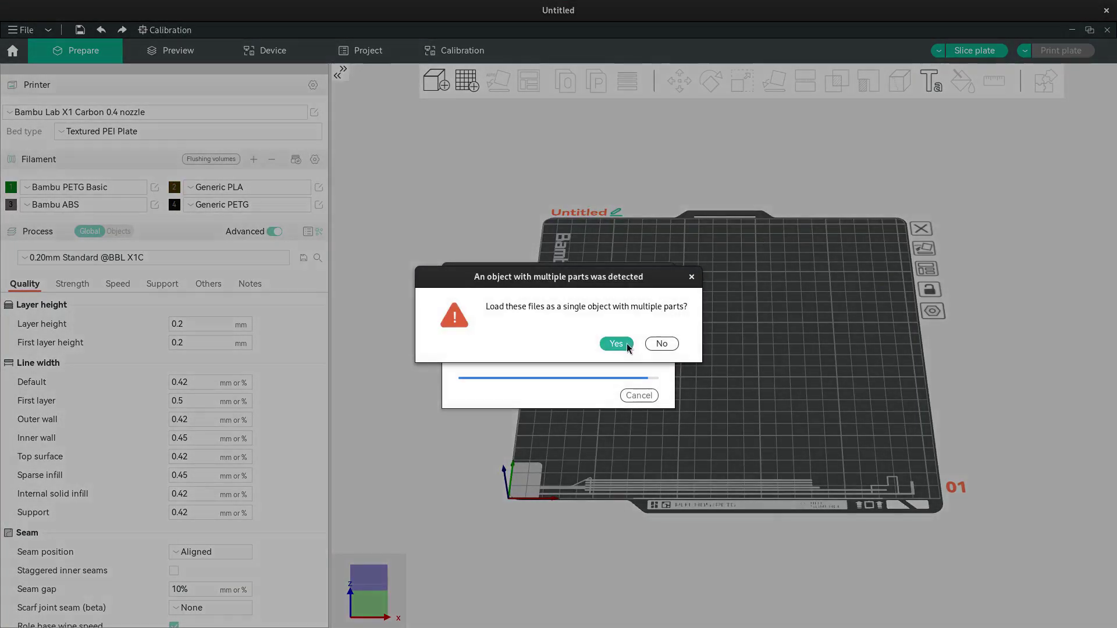
{"action": "left_click", "coordinate": [662, 344]}
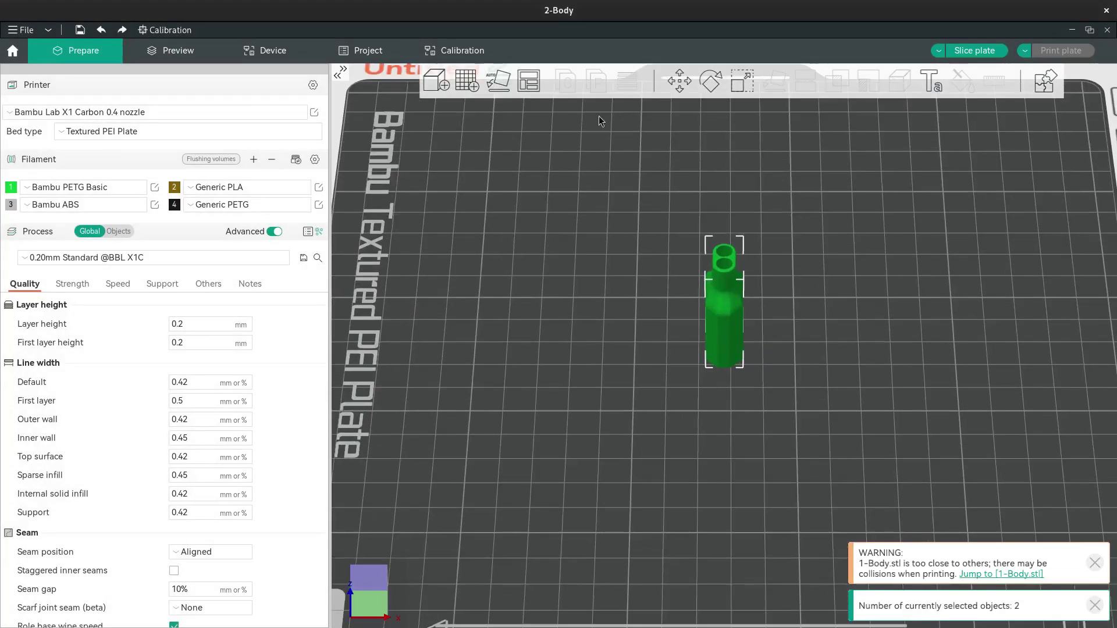
{"action": "right_click", "coordinate": [535, 83]}
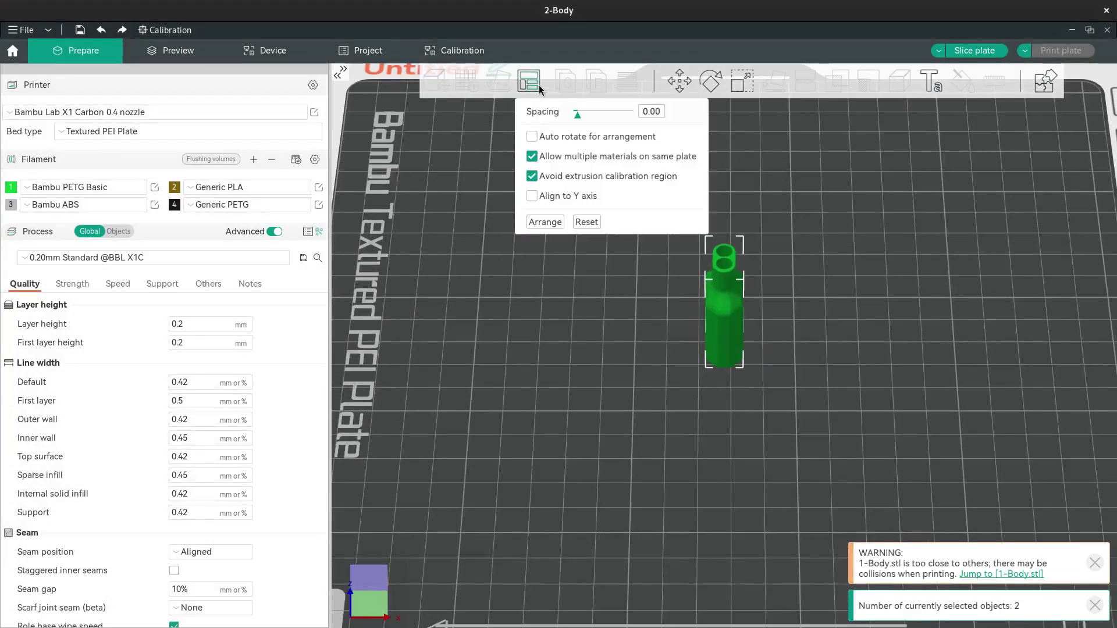
{"action": "left_click", "coordinate": [542, 218]}
{"action": "scroll", "coordinate": [571, 351], "scroll_direction": "down", "scroll_amount": 5}
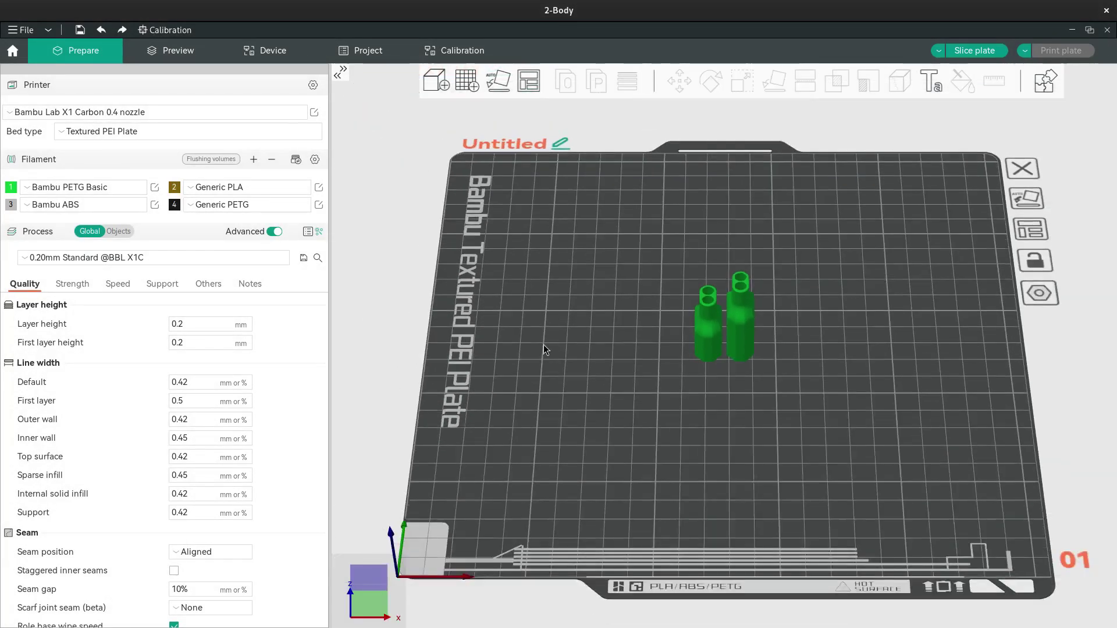
- Resync filaments with the printer's AMS so slot 3 holds Bambu PETG Translucent
{"action": "left_click", "coordinate": [233, 51]}
{"action": "left_click", "coordinate": [59, 77]}
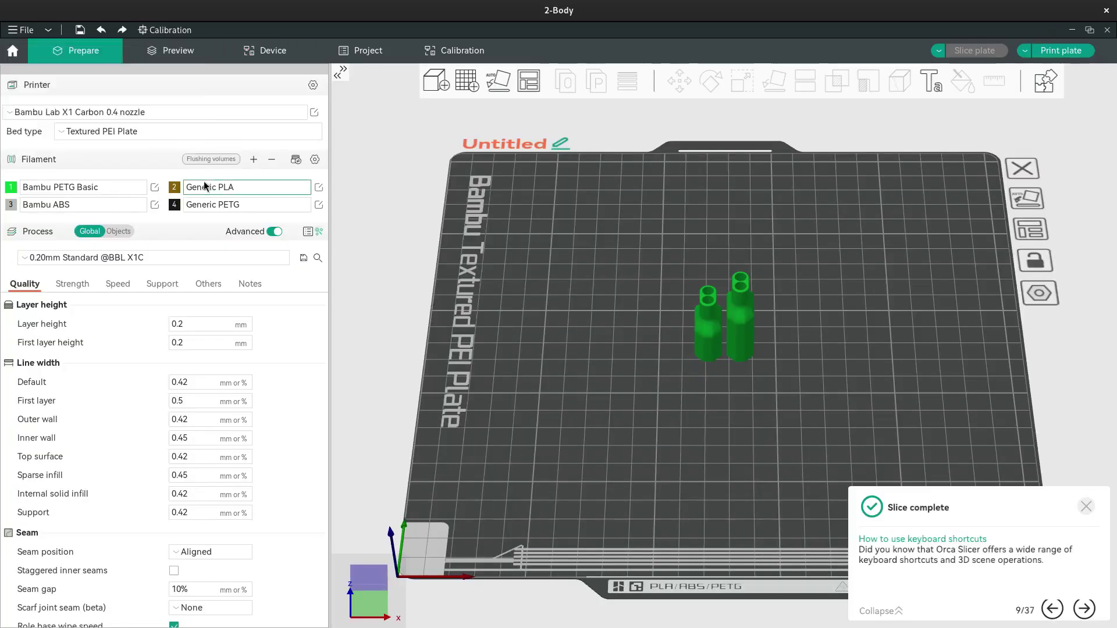
{"action": "left_click", "coordinate": [295, 159]}
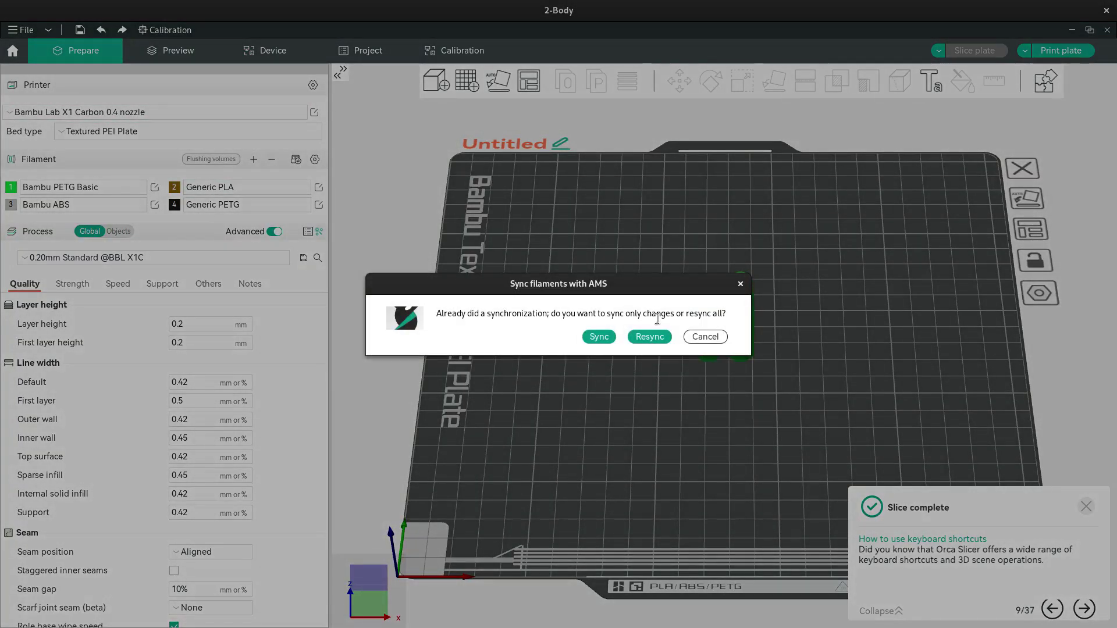
{"action": "left_click", "coordinate": [651, 342]}
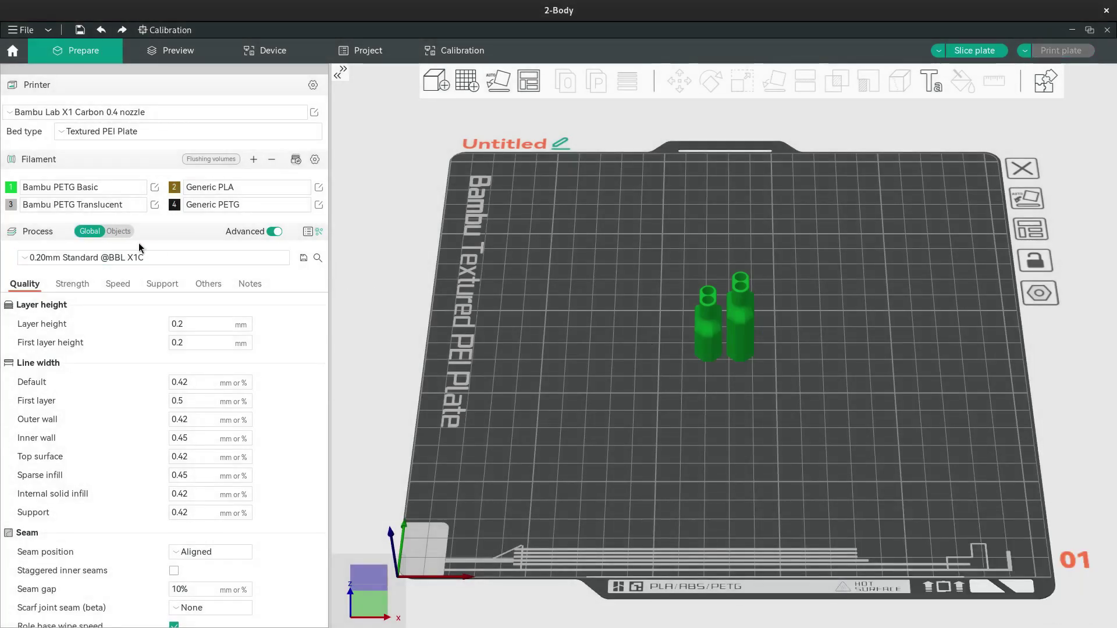
{"action": "left_click", "coordinate": [122, 210]}
{"action": "left_click", "coordinate": [123, 210]}
- Assign filament 3 to both the left and right housings
{"action": "right_click", "coordinate": [706, 330]}
{"action": "mouse_move", "coordinate": [819, 357]}
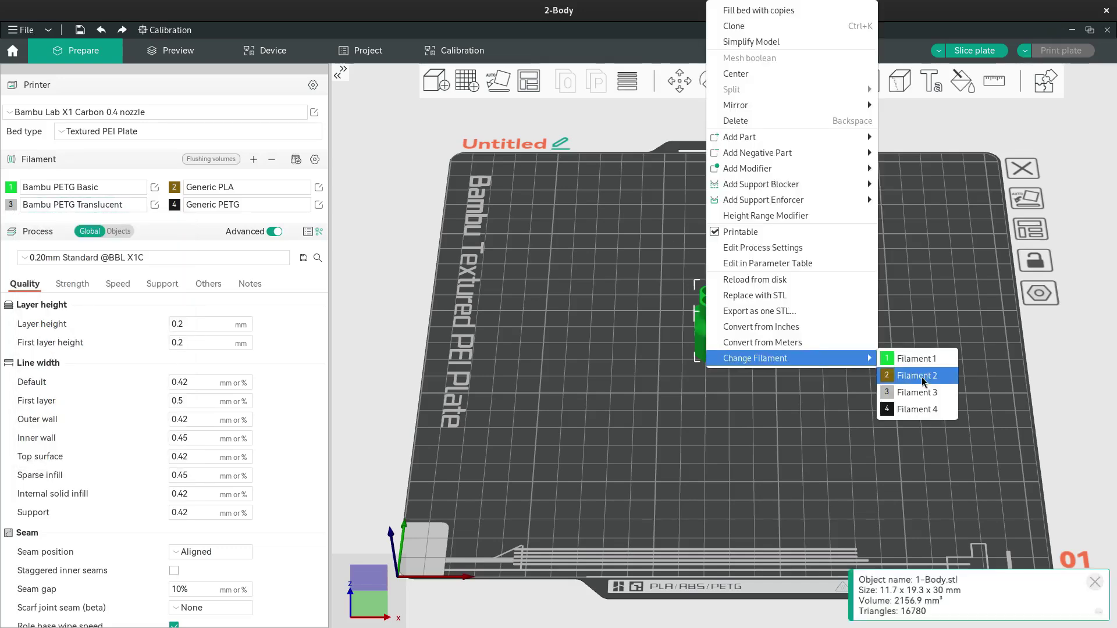
{"action": "left_click", "coordinate": [899, 383]}
{"action": "right_click", "coordinate": [734, 340]}
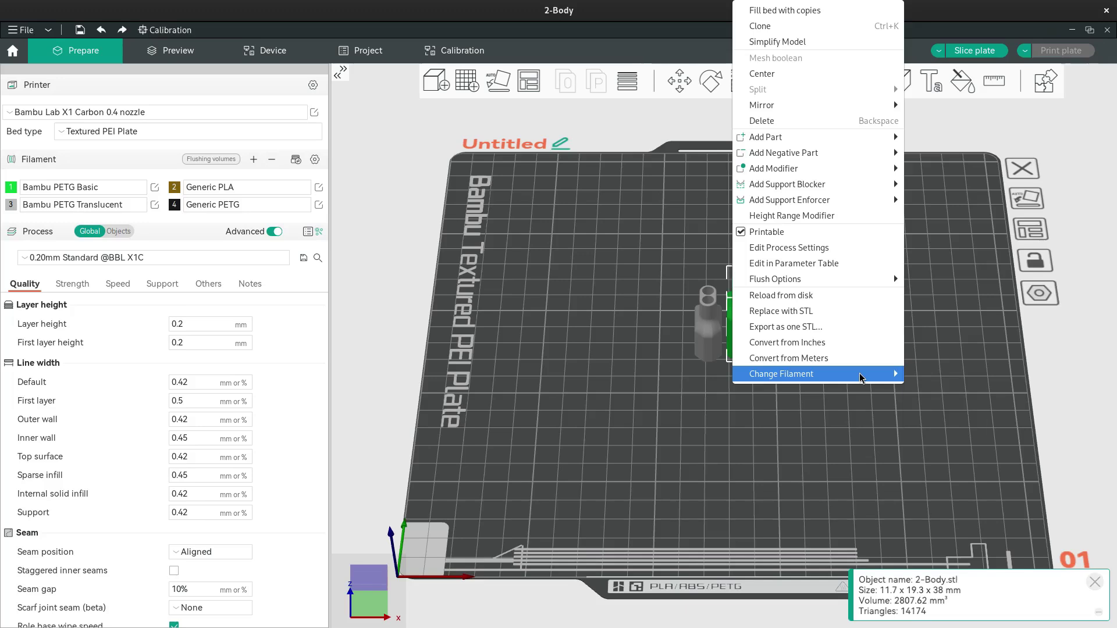
{"action": "mouse_move", "coordinate": [861, 375]}
{"action": "left_click", "coordinate": [959, 399]}
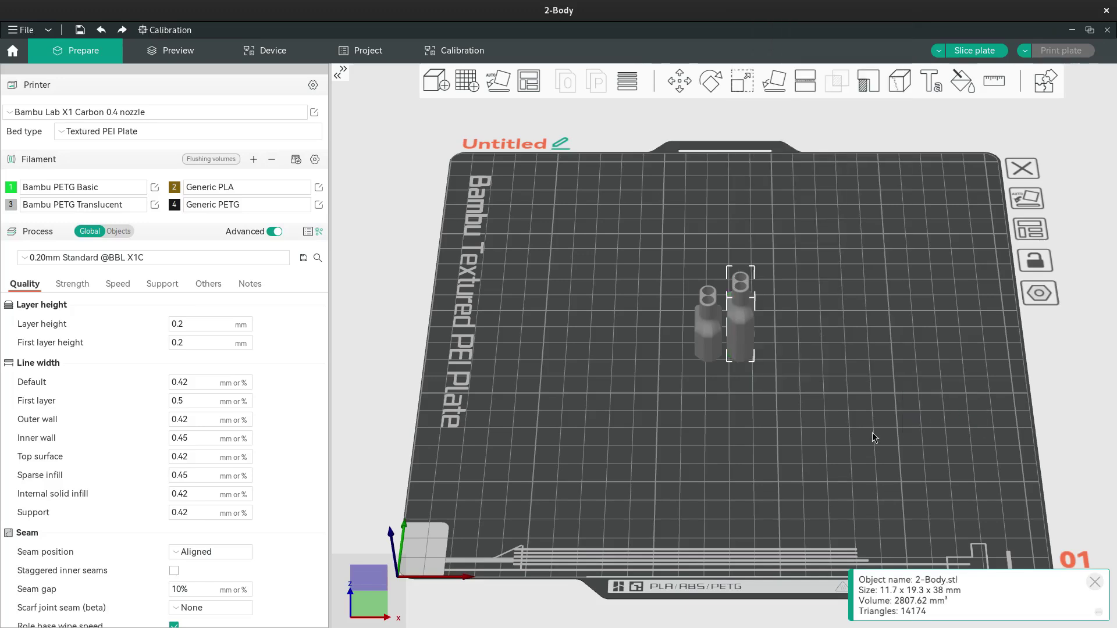
- Set wall loops to 8 and slice the plate
{"action": "left_click", "coordinate": [72, 285]}
{"action": "double_click", "coordinate": [212, 324]}
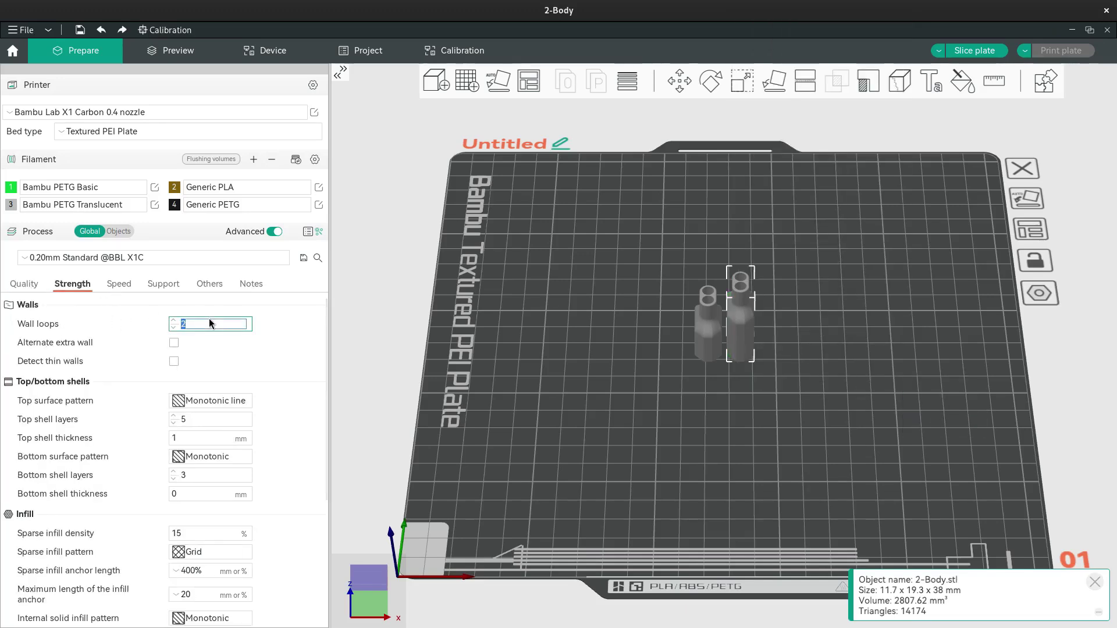
{"action": "type", "text": "8"}
{"action": "left_click", "coordinate": [976, 52]}
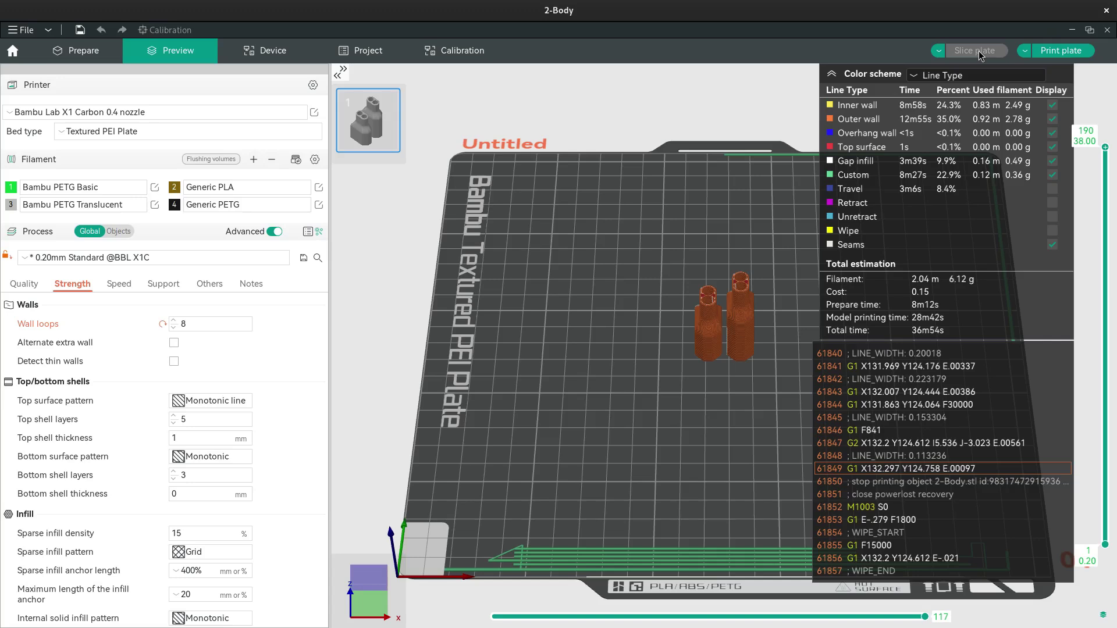
- Send the sliced 2-Body plate to the printer as a print job
{"action": "left_click", "coordinate": [1061, 51]}
{"action": "left_click", "coordinate": [644, 499]}
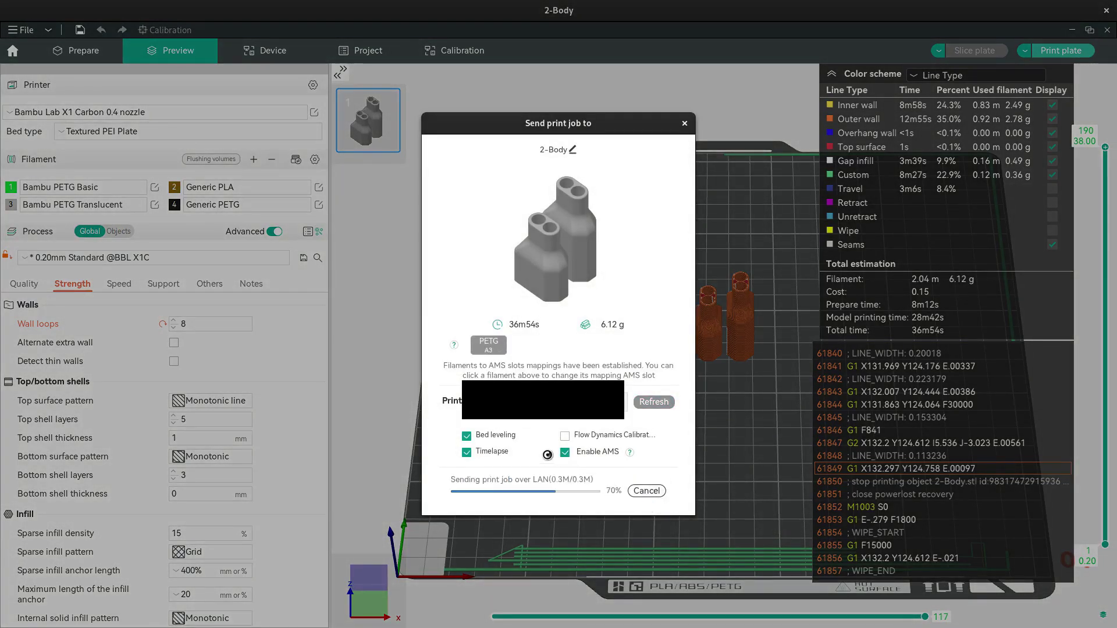